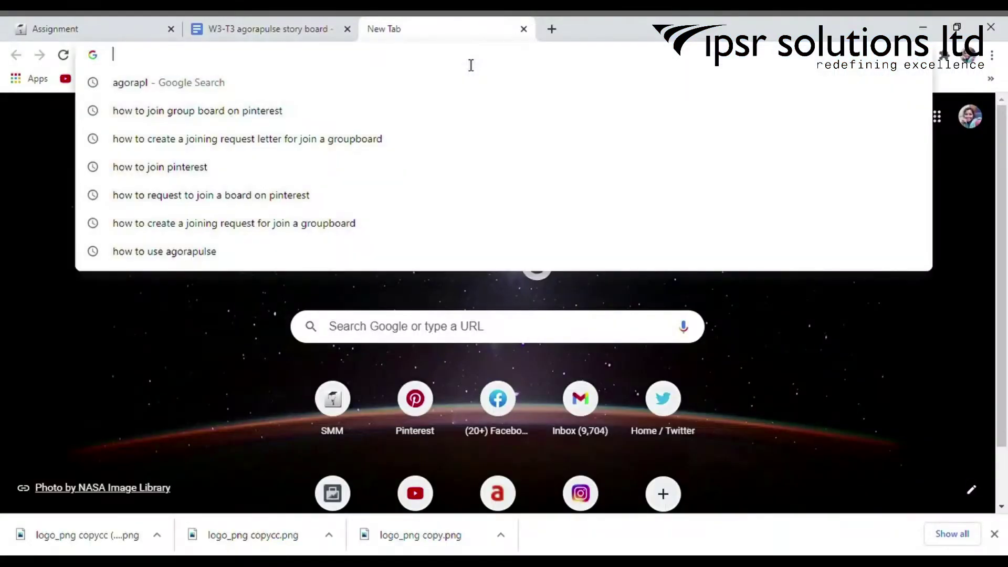
{"action": "type", "text": "www."}
{"action": "key", "text": "Return"}
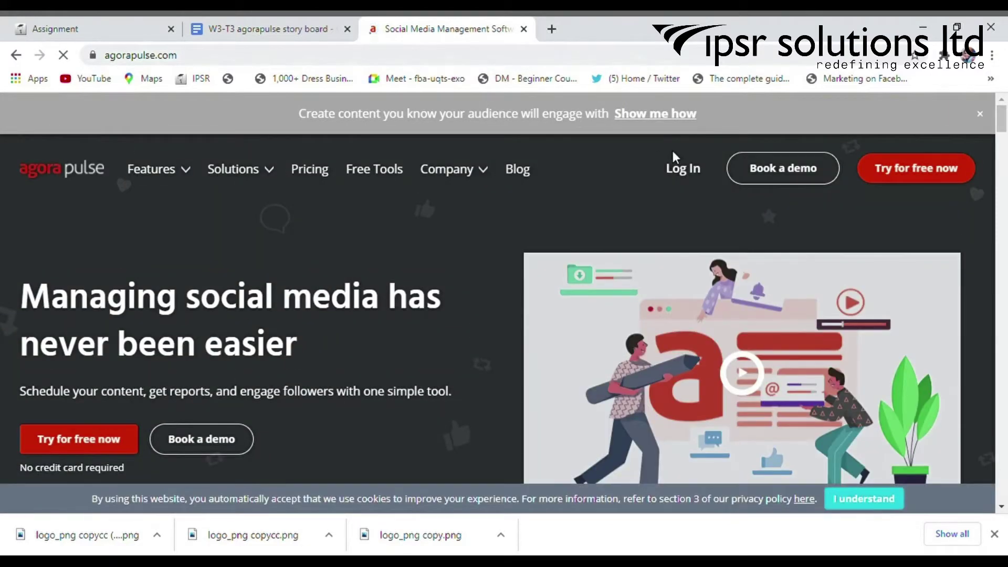
- Sign in and reach the Connect page to add a Facebook Page profile
{"action": "left_click", "coordinate": [681, 178]}
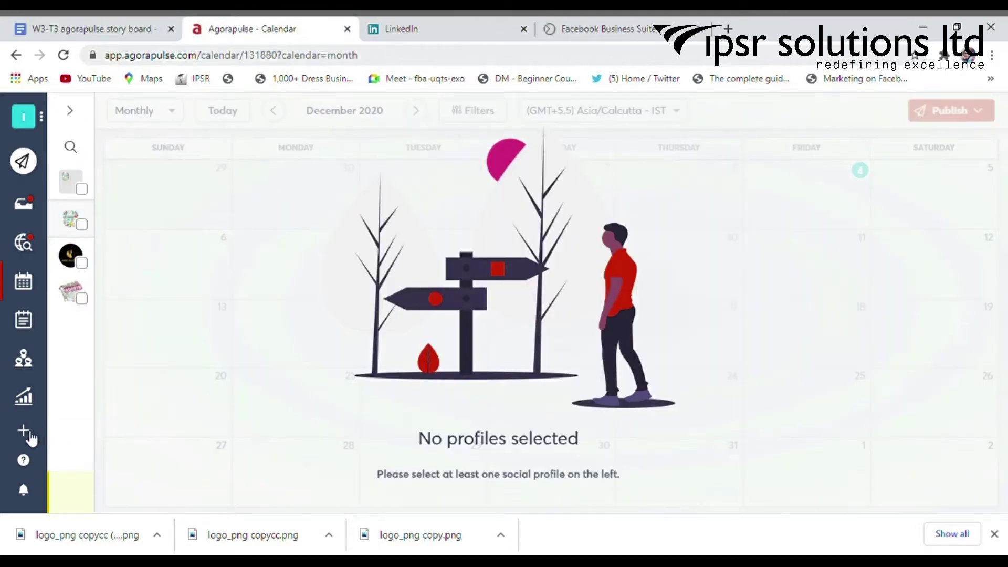
{"action": "left_click", "coordinate": [26, 432]}
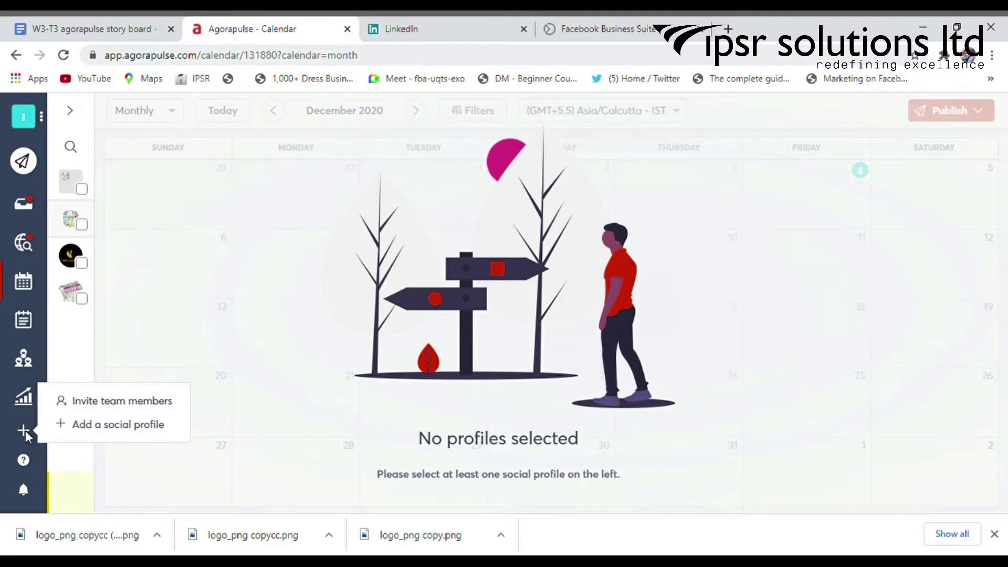
{"action": "left_click", "coordinate": [92, 428]}
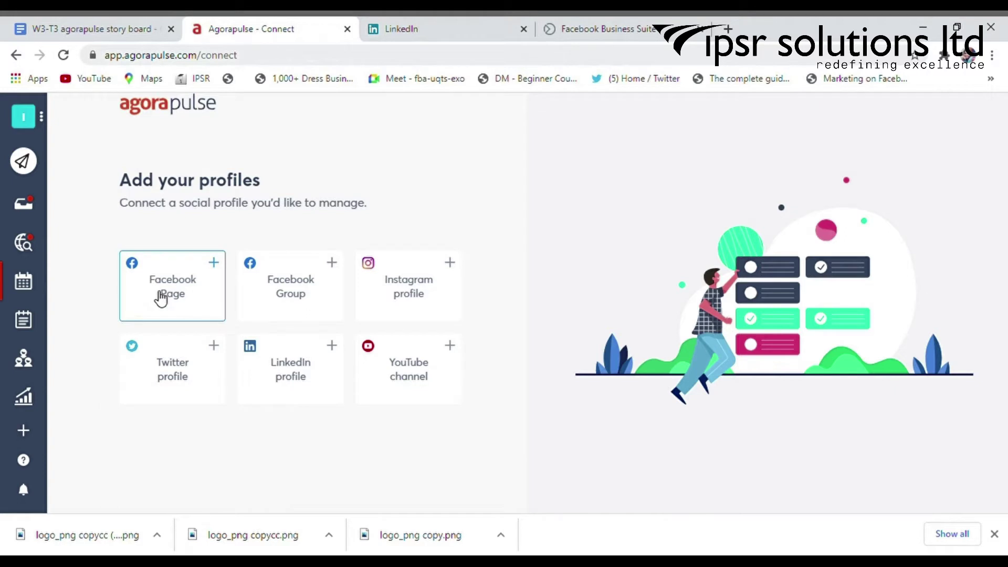
{"action": "left_click", "coordinate": [162, 299]}
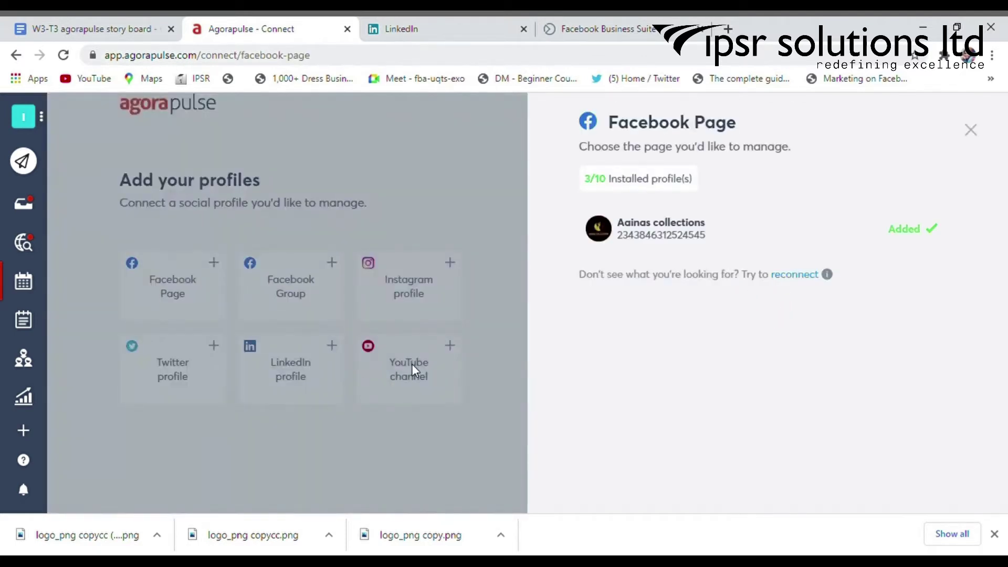
- Browse the organisation's connected social profile settings, then bring up the Publish dialog
{"action": "left_click", "coordinate": [41, 117]}
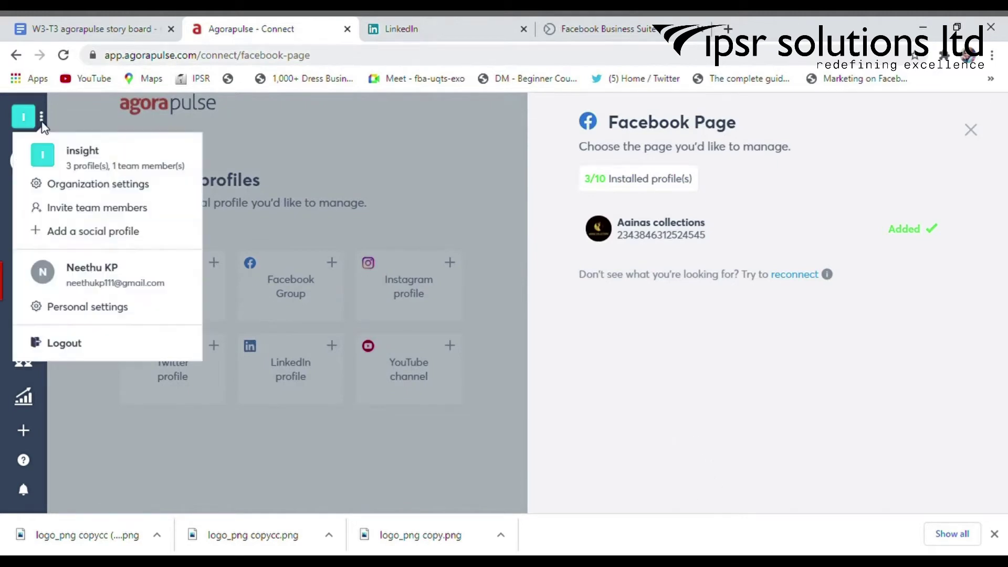
{"action": "left_click", "coordinate": [120, 173]}
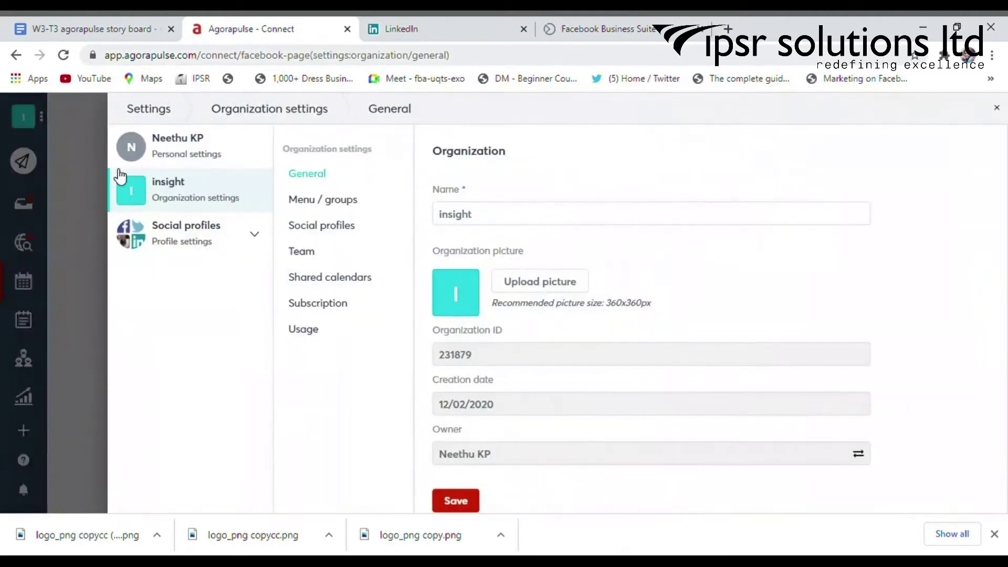
{"action": "left_click", "coordinate": [234, 245]}
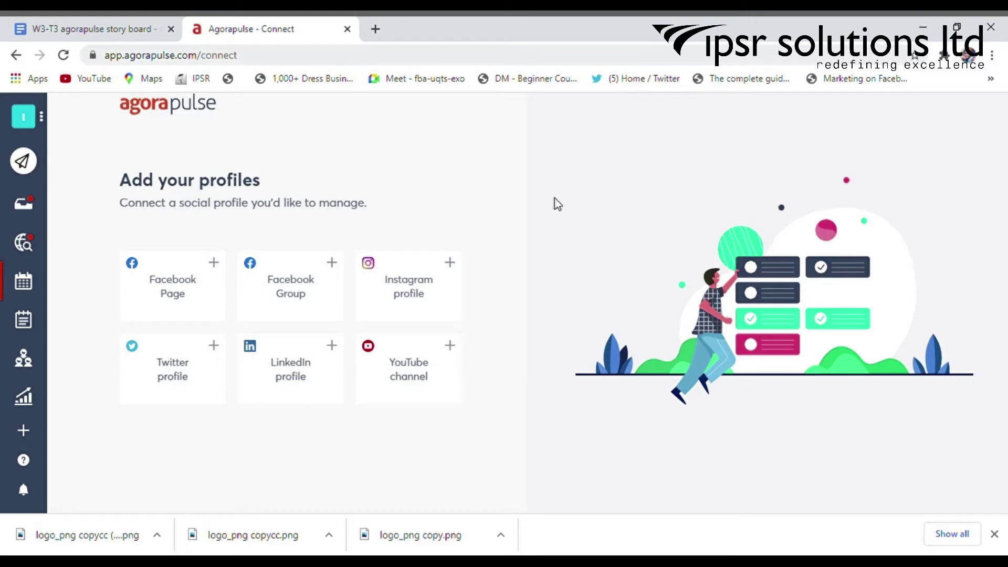
{"action": "left_click", "coordinate": [24, 163]}
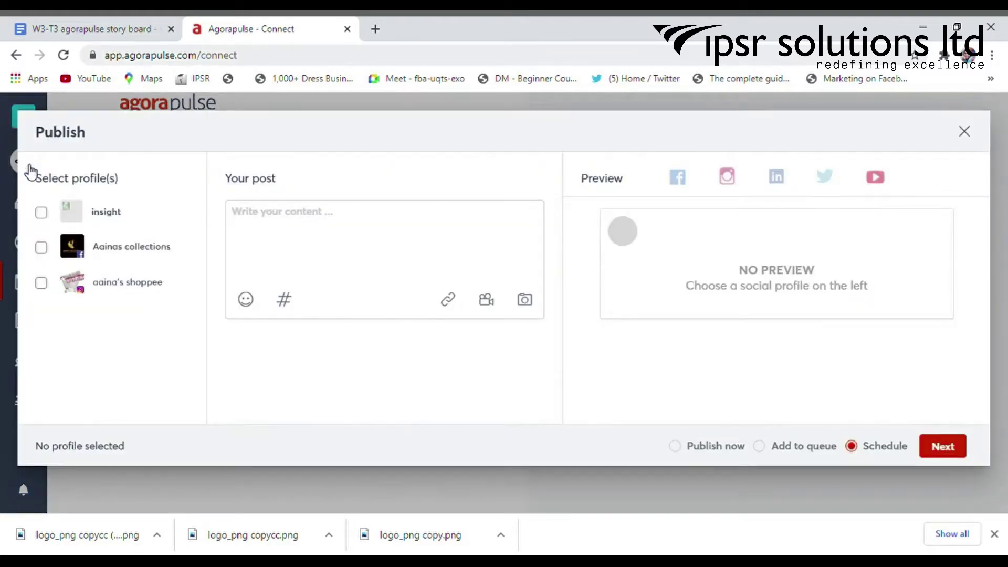
- Draft a post reading 'hai' for the Aainas collections and INSIGHT DIGI profiles
{"action": "left_click", "coordinate": [42, 280]}
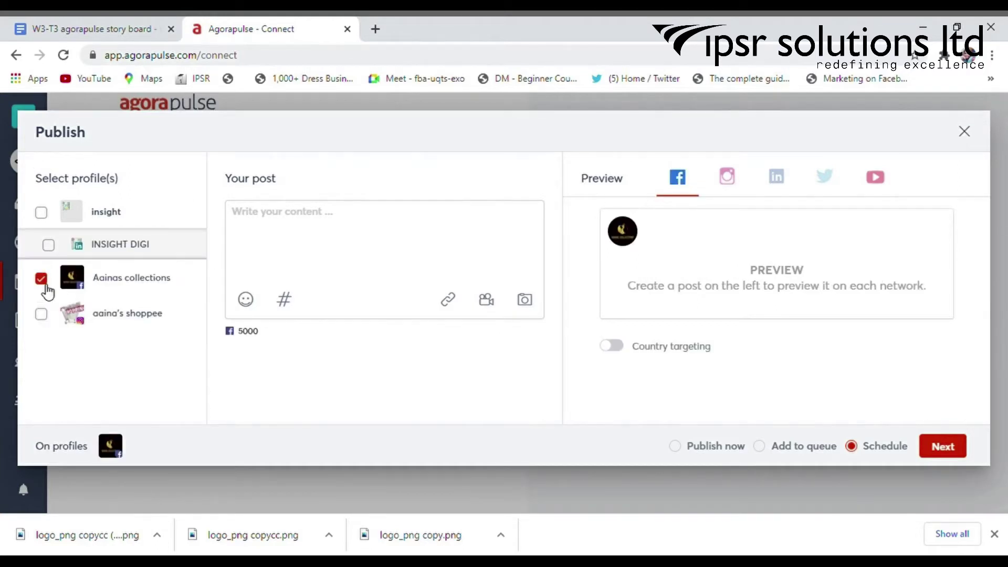
{"action": "left_click", "coordinate": [48, 245]}
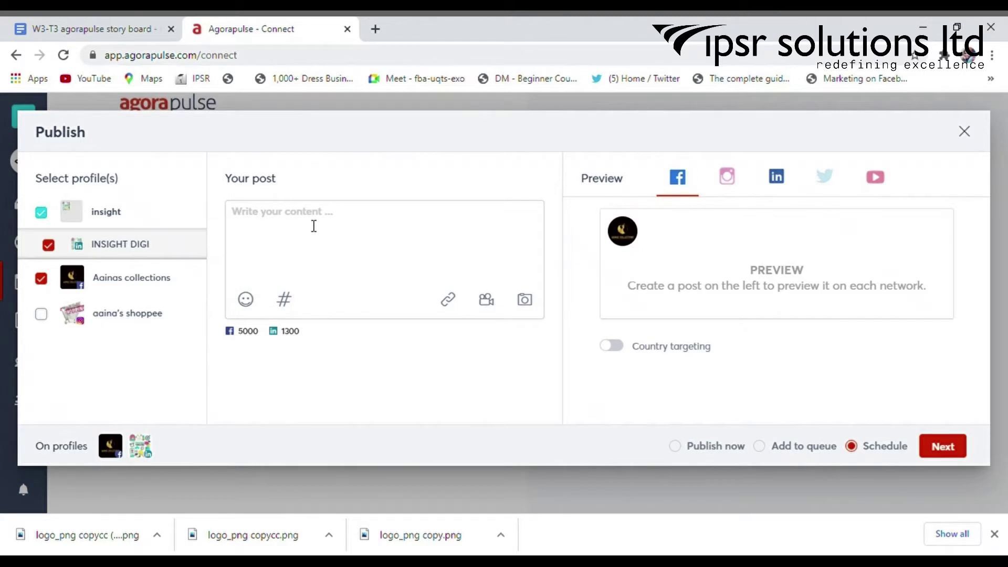
{"action": "type", "text": "hai"}
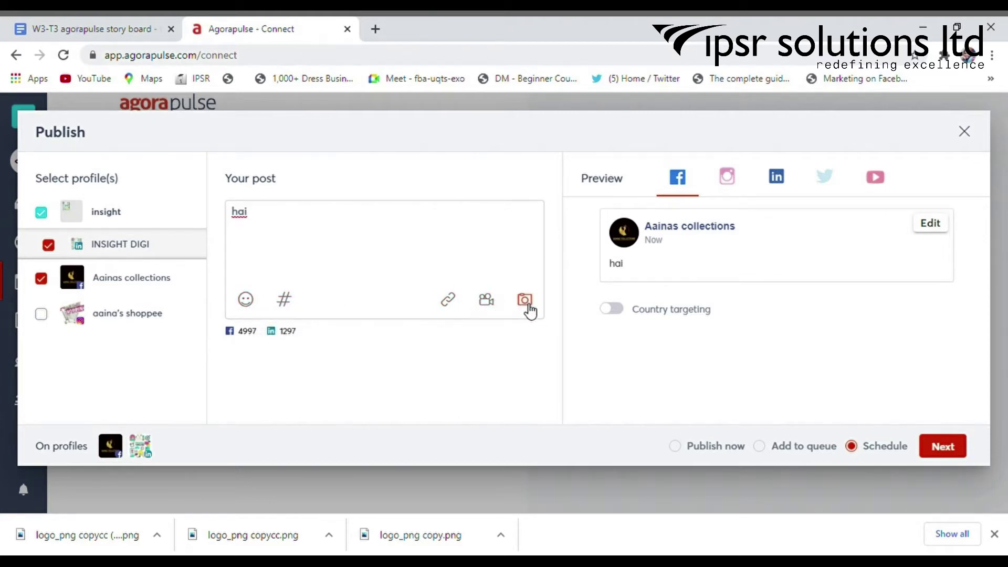
{"action": "left_click", "coordinate": [283, 307]}
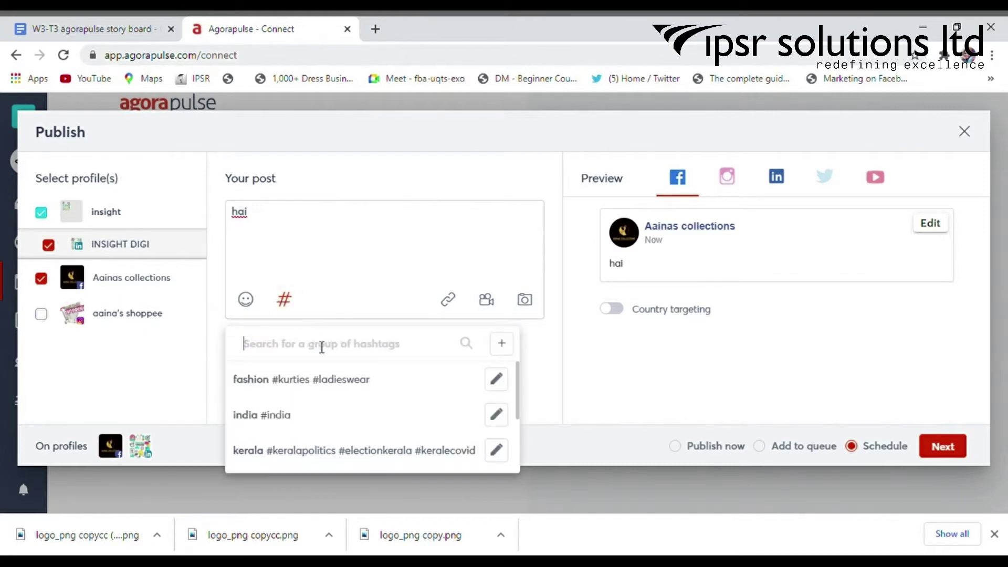
- Find the fashion hashtag group, insert it into the post, then remove it again
{"action": "type", "text": "fas"}
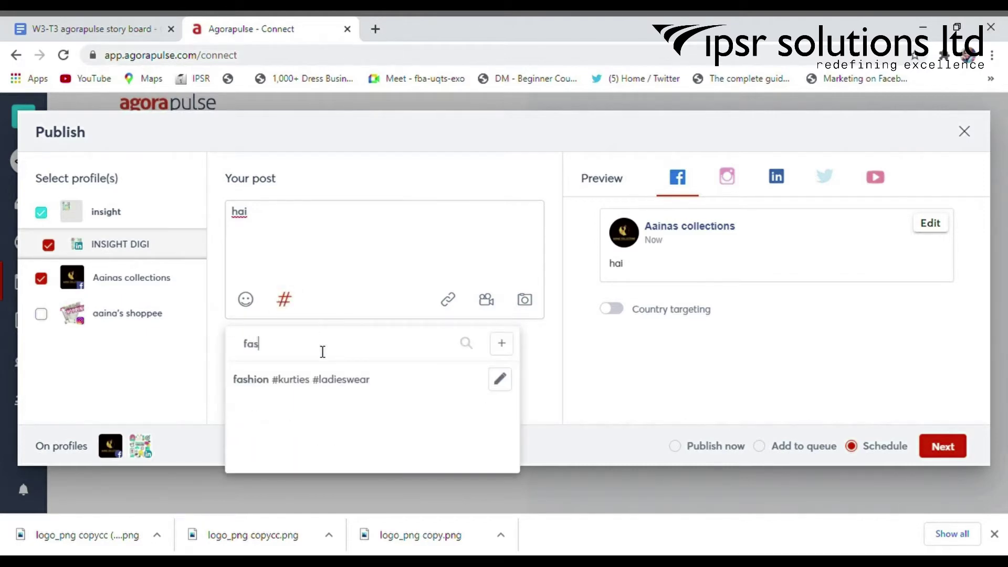
{"action": "type", "text": "hio"}
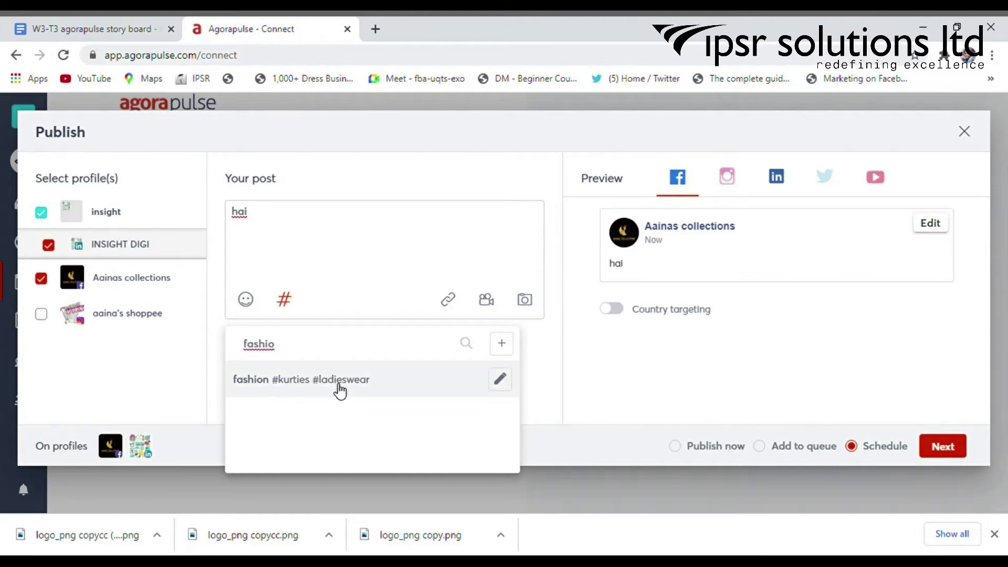
{"action": "left_click", "coordinate": [366, 380]}
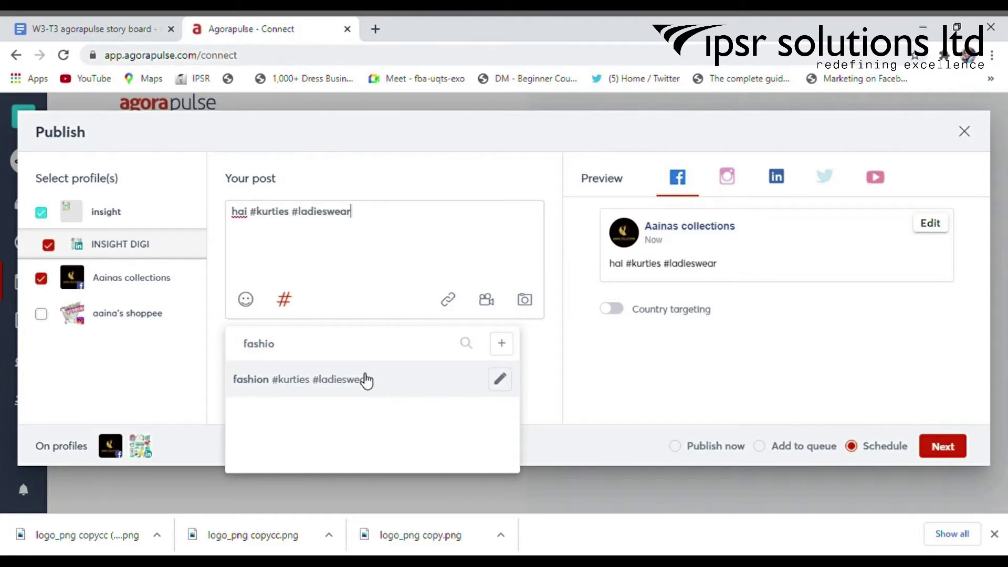
{"action": "left_click", "coordinate": [366, 379]}
- Save a new hashtag group 'india' containing #india and preview the post on LinkedIn
{"action": "left_click", "coordinate": [502, 343]}
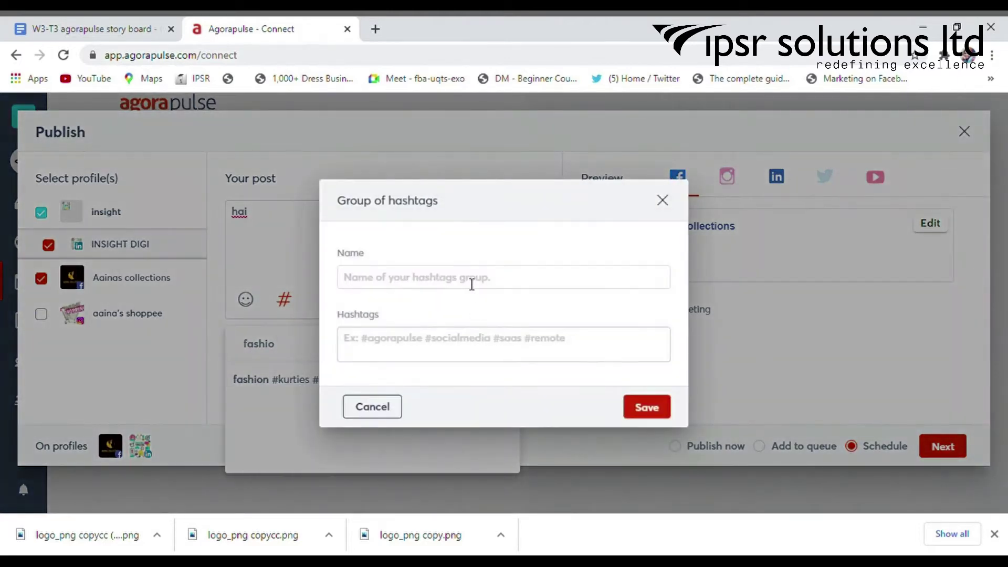
{"action": "type", "text": "india"}
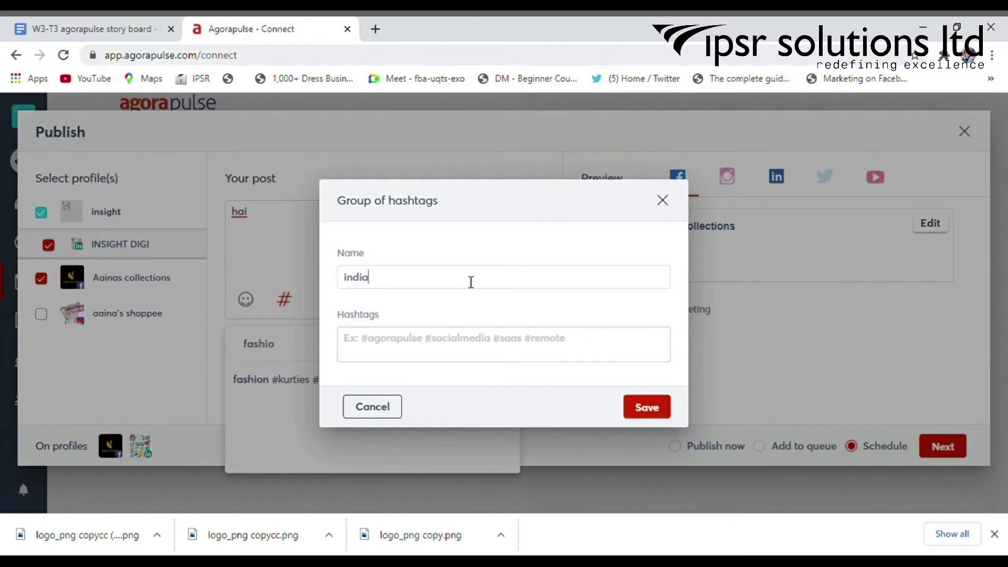
{"action": "left_click", "coordinate": [473, 352]}
{"action": "type", "text": "#india"}
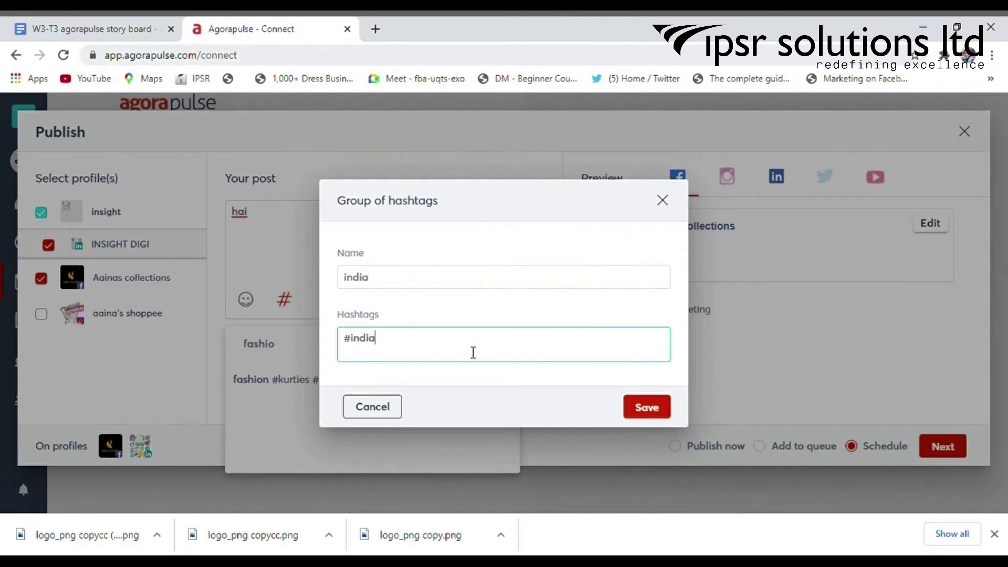
{"action": "left_click", "coordinate": [642, 409]}
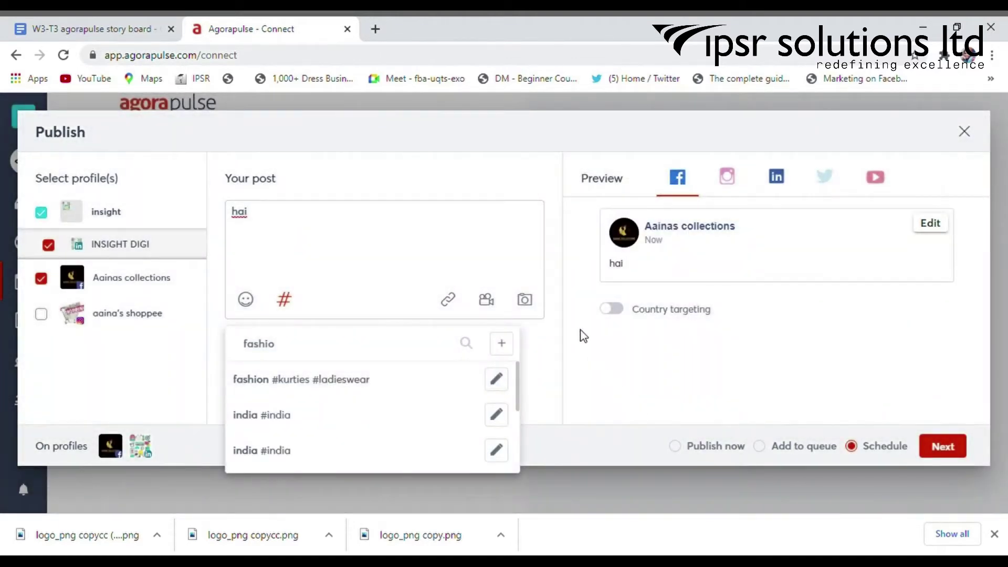
{"action": "left_click", "coordinate": [522, 267]}
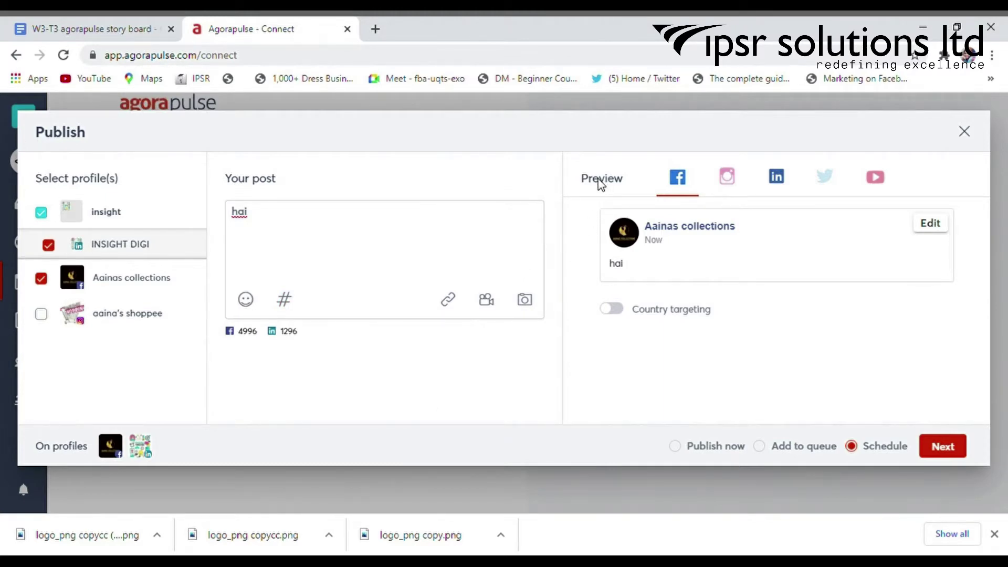
{"action": "left_click", "coordinate": [778, 187]}
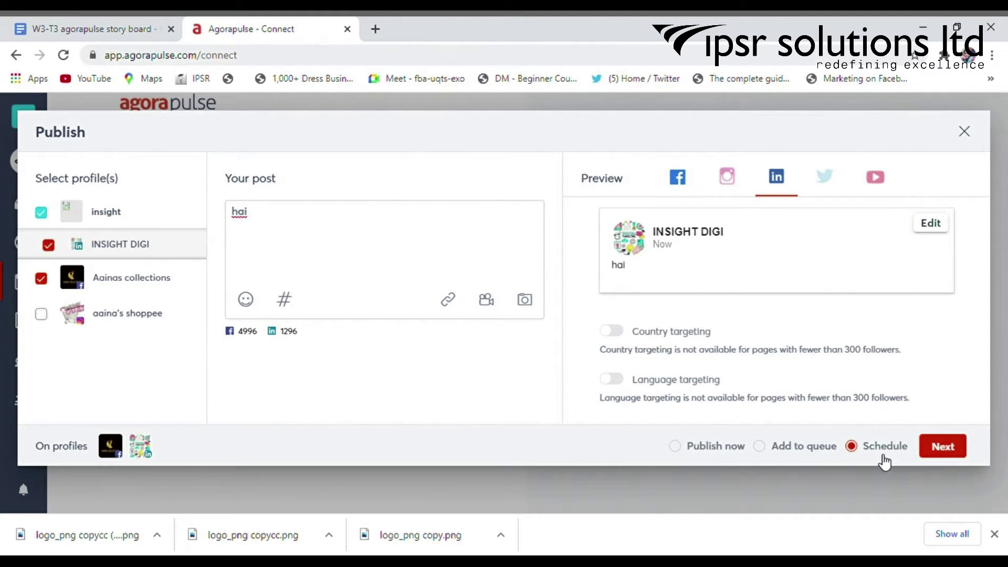
- Schedule the 'hai' post on both profiles for 12/04/2020 at 08:00 PM
{"action": "left_click", "coordinate": [944, 447]}
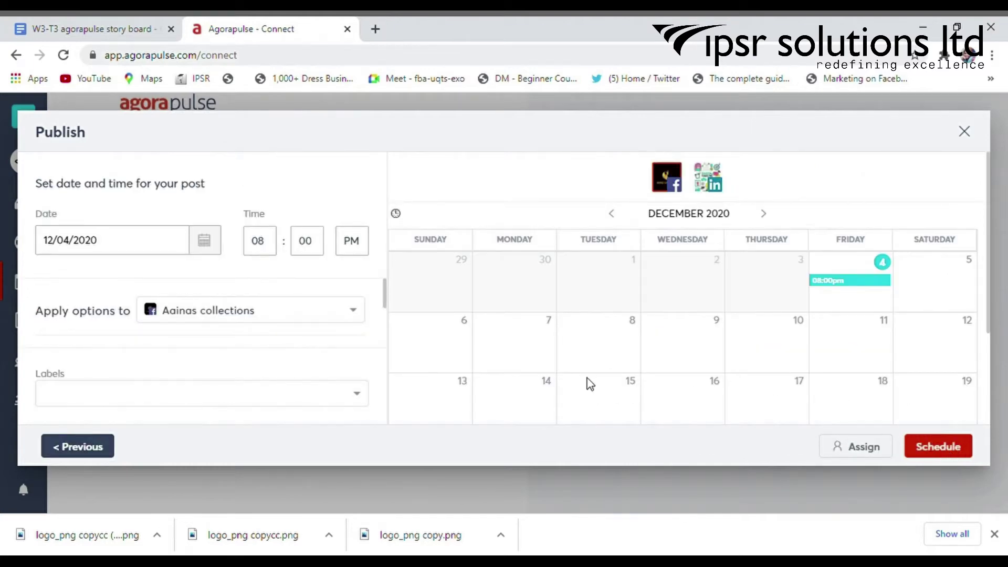
{"action": "scroll", "coordinate": [591, 385], "scroll_direction": "down", "scroll_amount": 3}
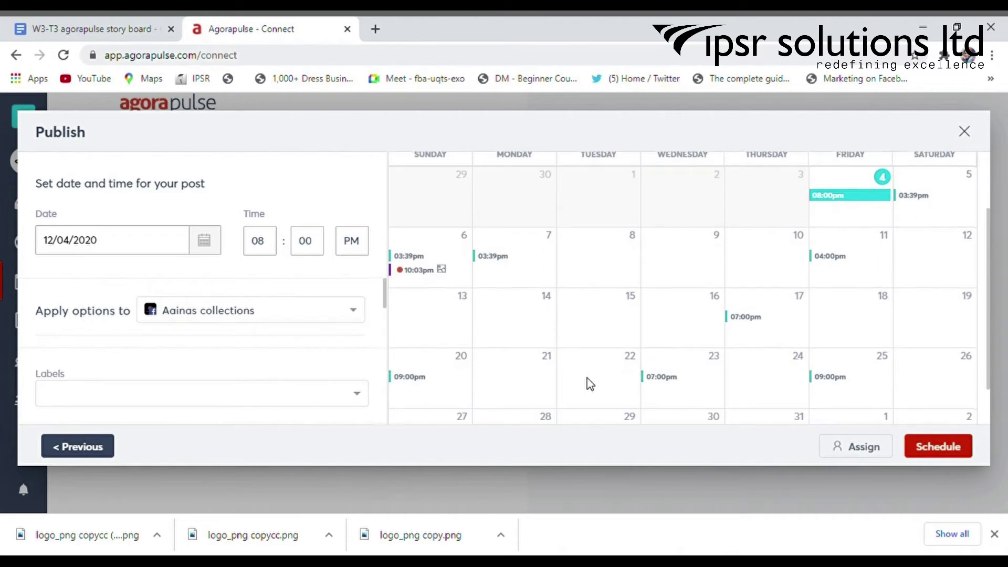
{"action": "scroll", "coordinate": [590, 385], "scroll_direction": "down", "scroll_amount": 2}
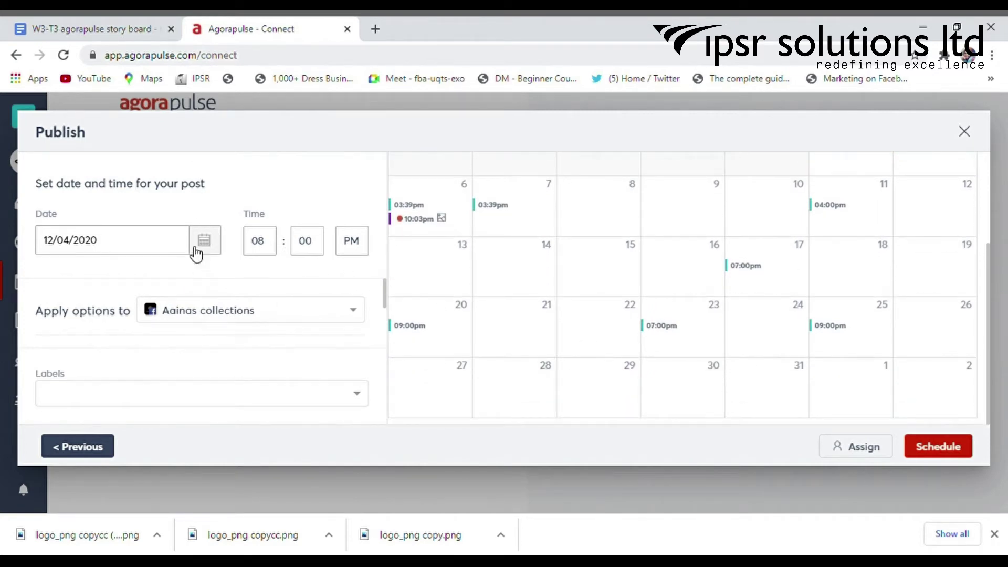
{"action": "scroll", "coordinate": [244, 307], "scroll_direction": "down", "scroll_amount": 1}
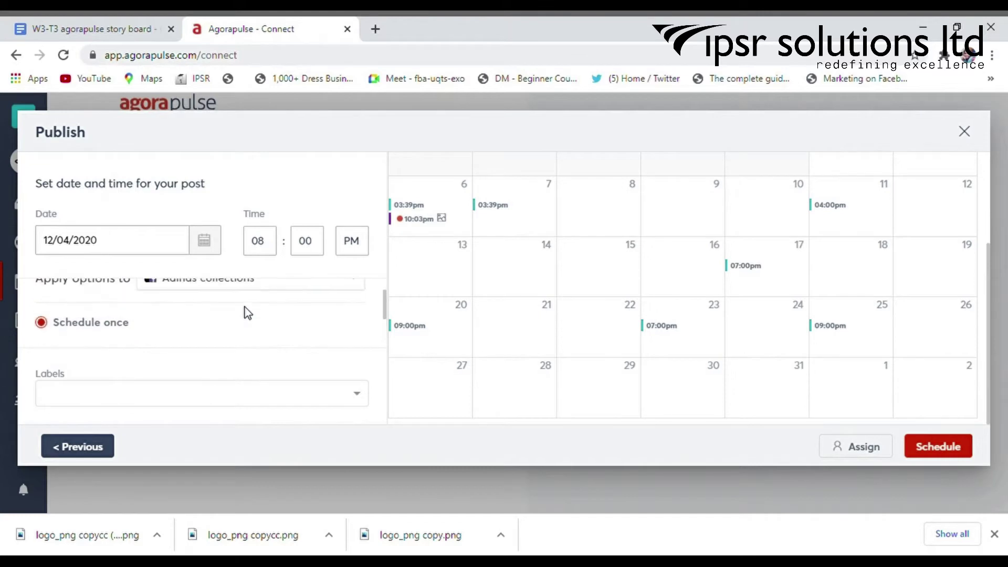
{"action": "scroll", "coordinate": [245, 307], "scroll_direction": "up", "scroll_amount": 1}
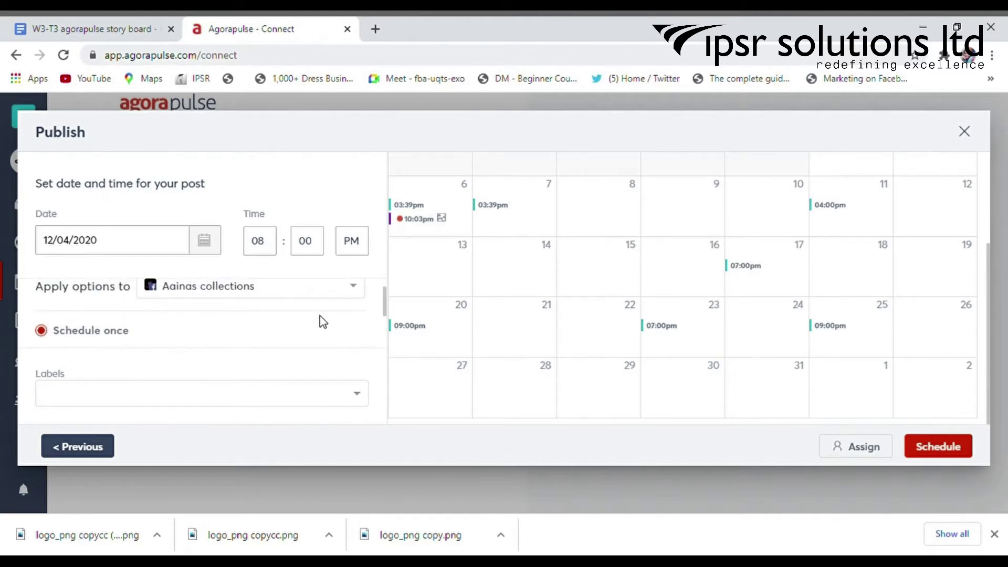
{"action": "scroll", "coordinate": [323, 321], "scroll_direction": "down", "scroll_amount": 3}
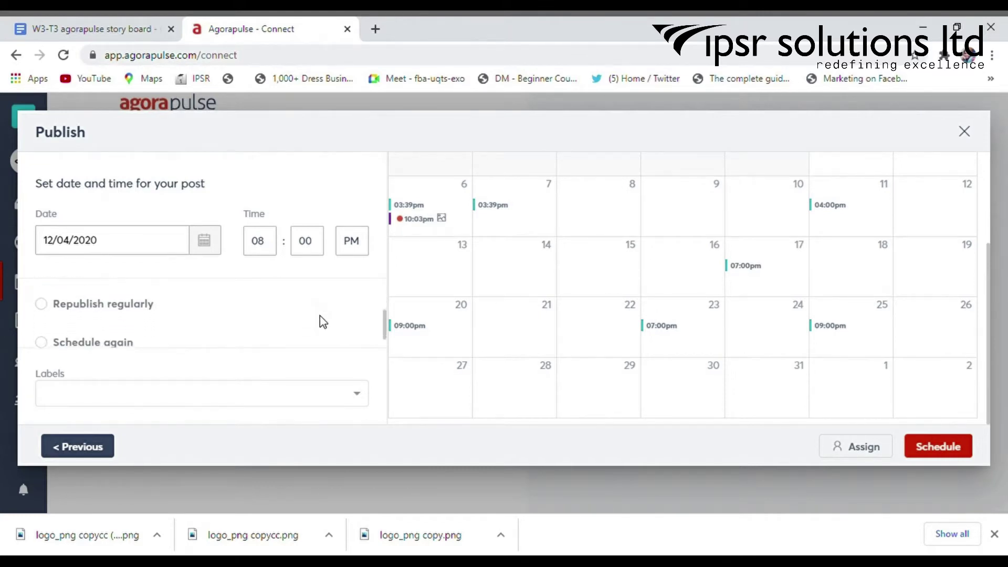
{"action": "scroll", "coordinate": [161, 315], "scroll_direction": "down", "scroll_amount": 1}
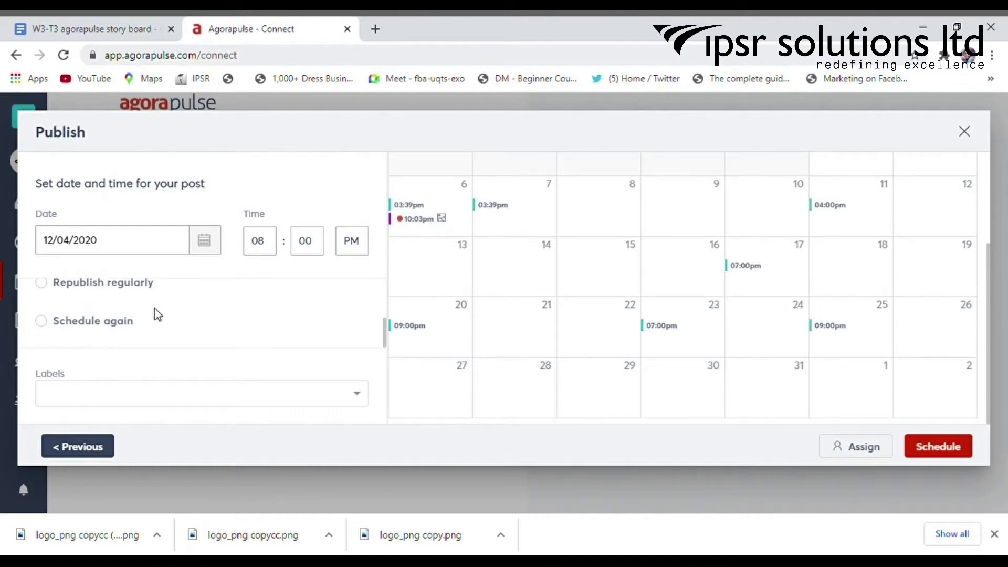
{"action": "scroll", "coordinate": [155, 308], "scroll_direction": "up", "scroll_amount": 1}
{"action": "scroll", "coordinate": [156, 308], "scroll_direction": "down", "scroll_amount": 1}
{"action": "scroll", "coordinate": [156, 309], "scroll_direction": "up", "scroll_amount": 1}
{"action": "scroll", "coordinate": [156, 309], "scroll_direction": "down", "scroll_amount": 1}
{"action": "left_click", "coordinate": [926, 447]}
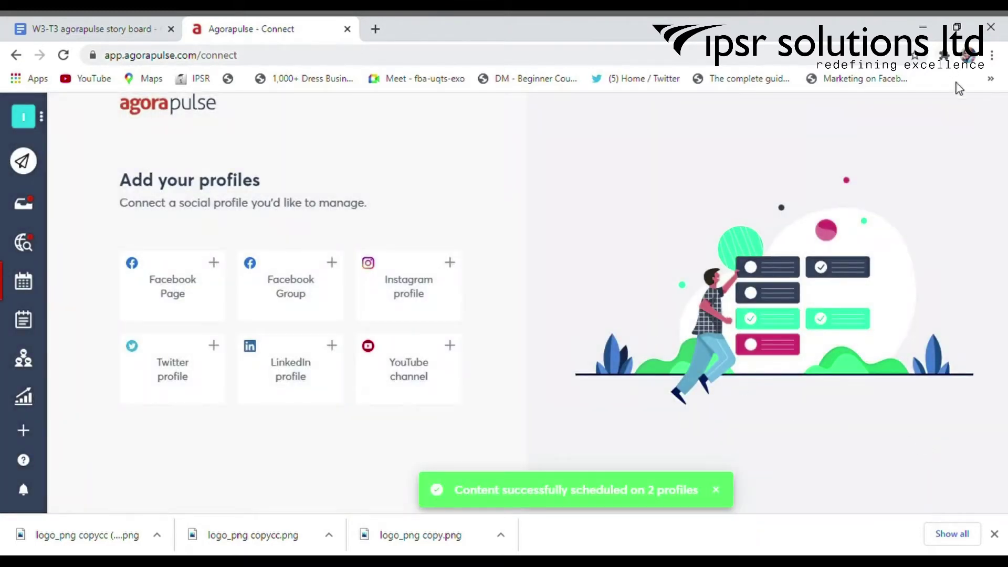
{"action": "left_click", "coordinate": [33, 209]}
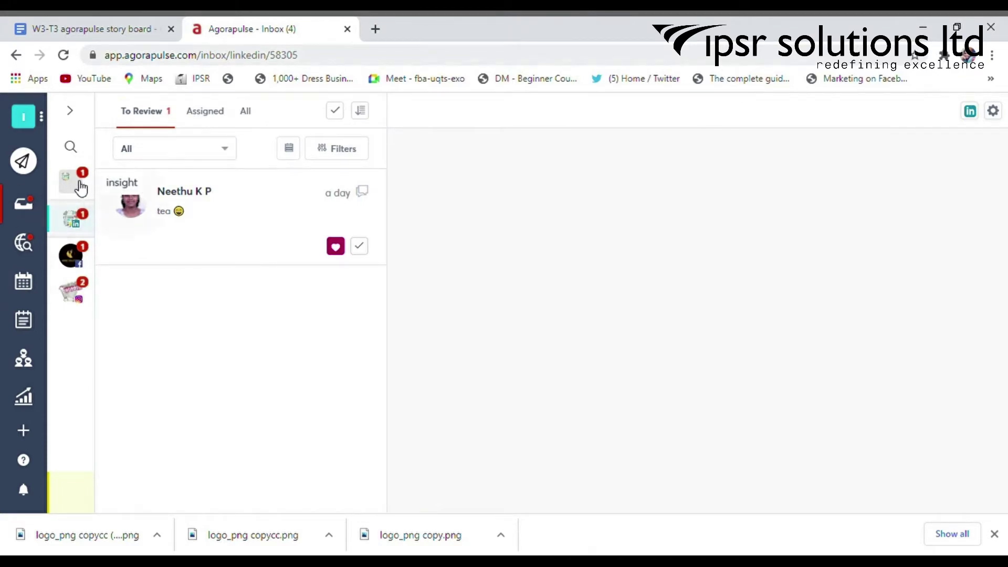
- Mark the Instagram inbox message reviewed and review all Facebook inbox items
{"action": "left_click", "coordinate": [83, 261]}
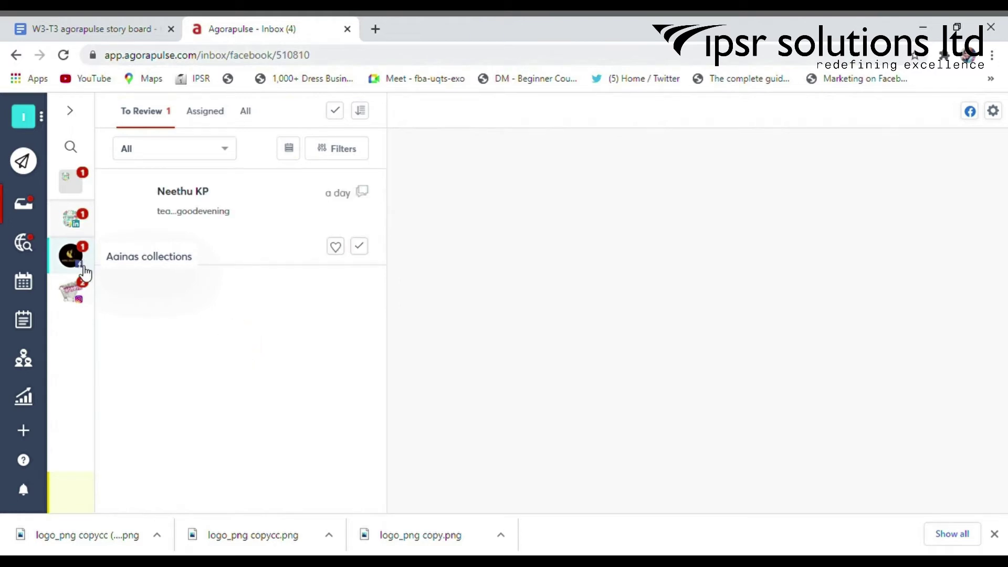
{"action": "left_click", "coordinate": [83, 300]}
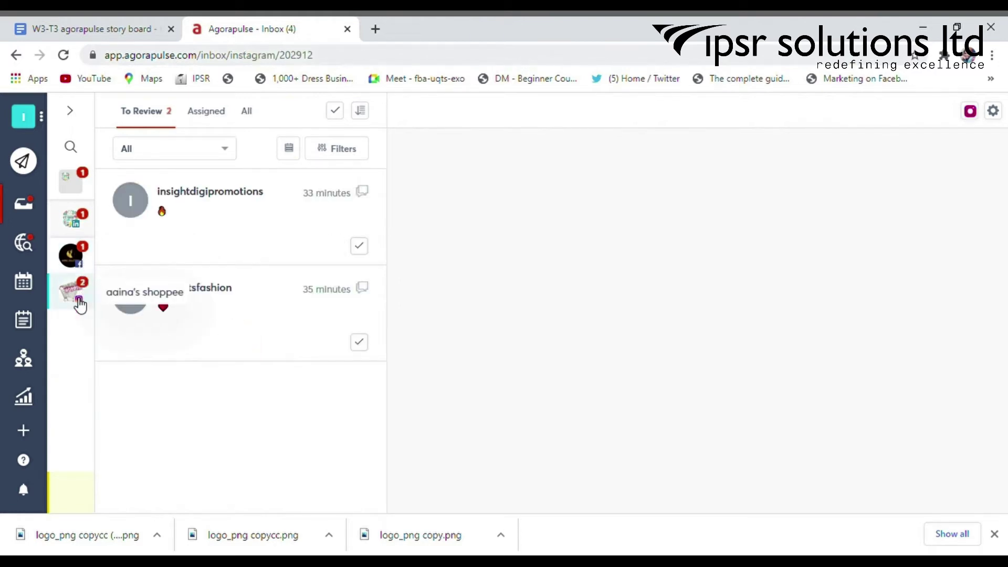
{"action": "left_click", "coordinate": [364, 250]}
{"action": "left_click", "coordinate": [84, 260]}
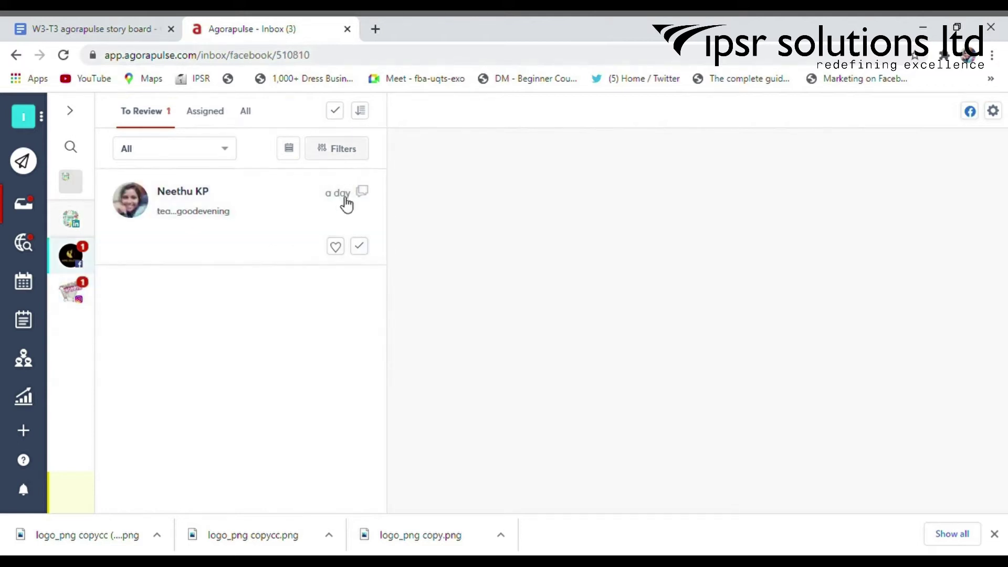
{"action": "left_click", "coordinate": [336, 112]}
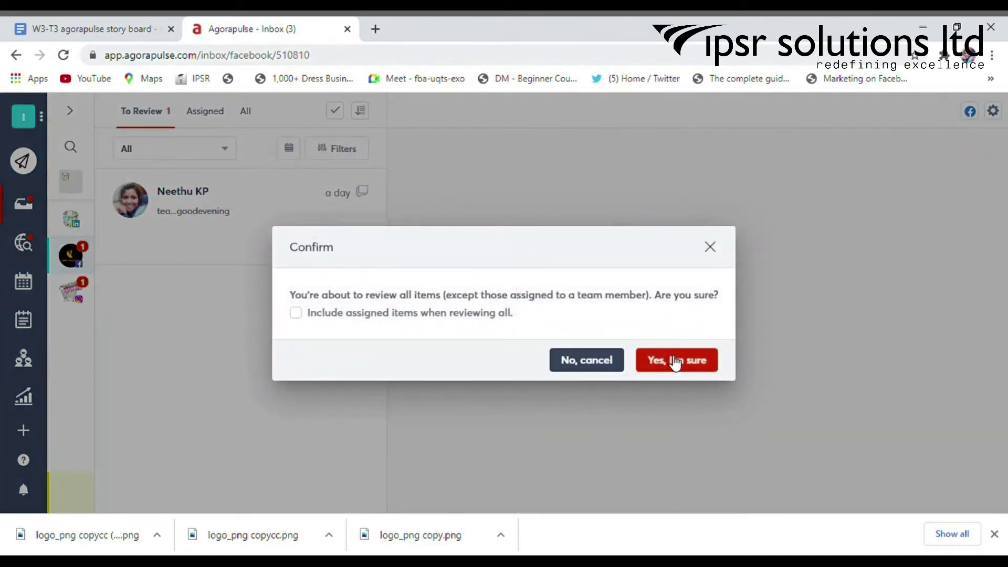
{"action": "left_click", "coordinate": [675, 361]}
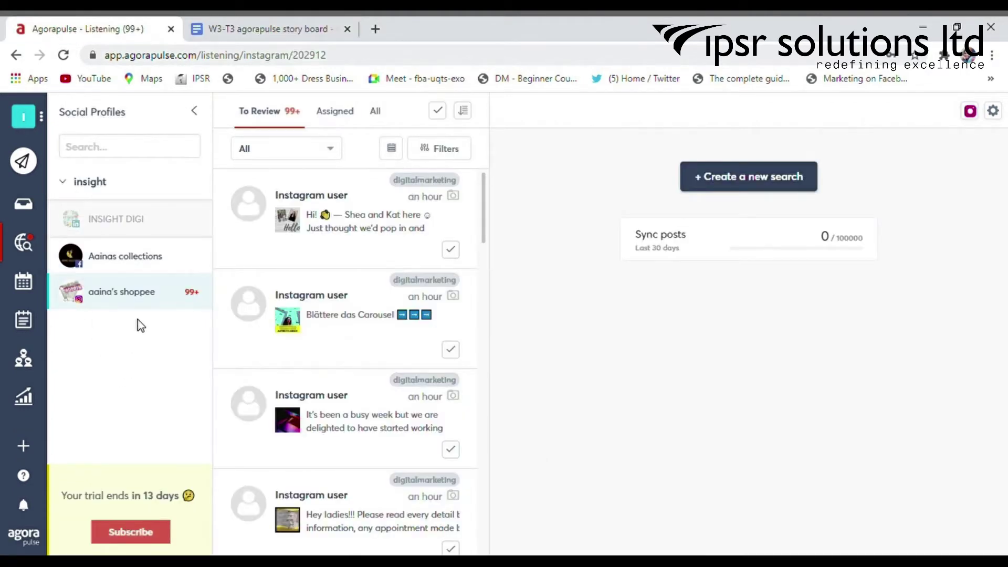
- Create a listening search 'social media marketing' tracking hashtag smm, then close listening settings
{"action": "left_click", "coordinate": [741, 182]}
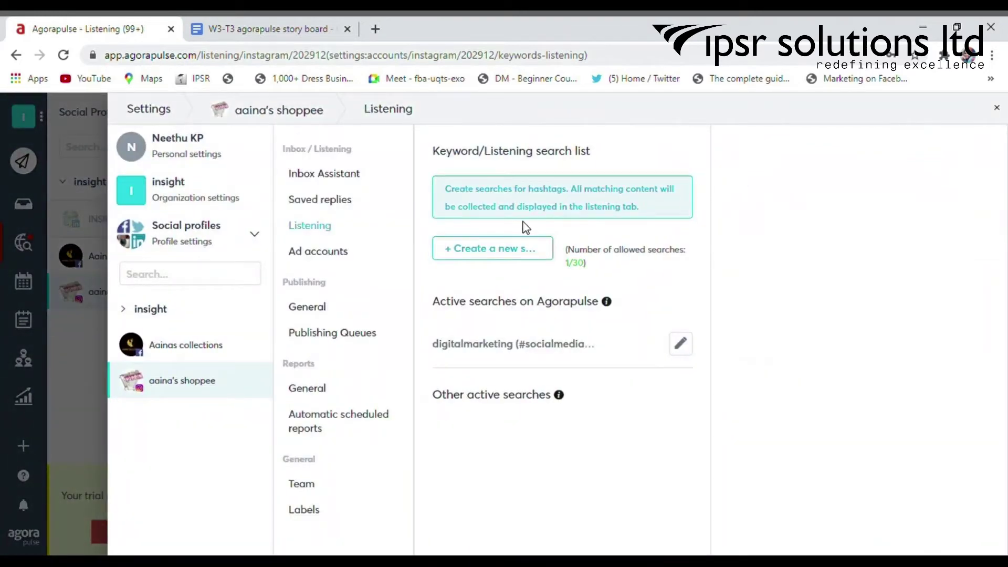
{"action": "left_click", "coordinate": [518, 256]}
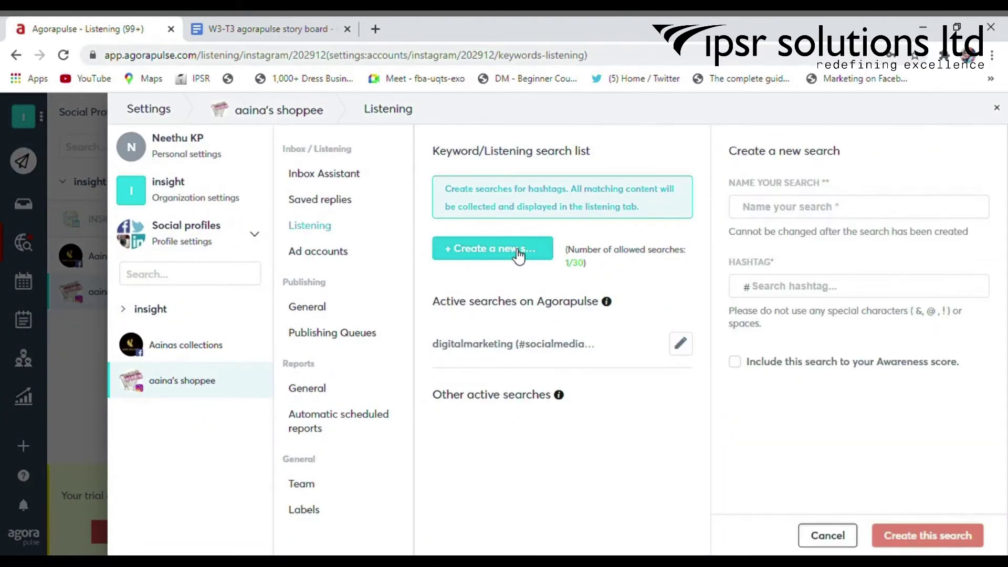
{"action": "left_click", "coordinate": [799, 215]}
{"action": "type", "text": "social medi"}
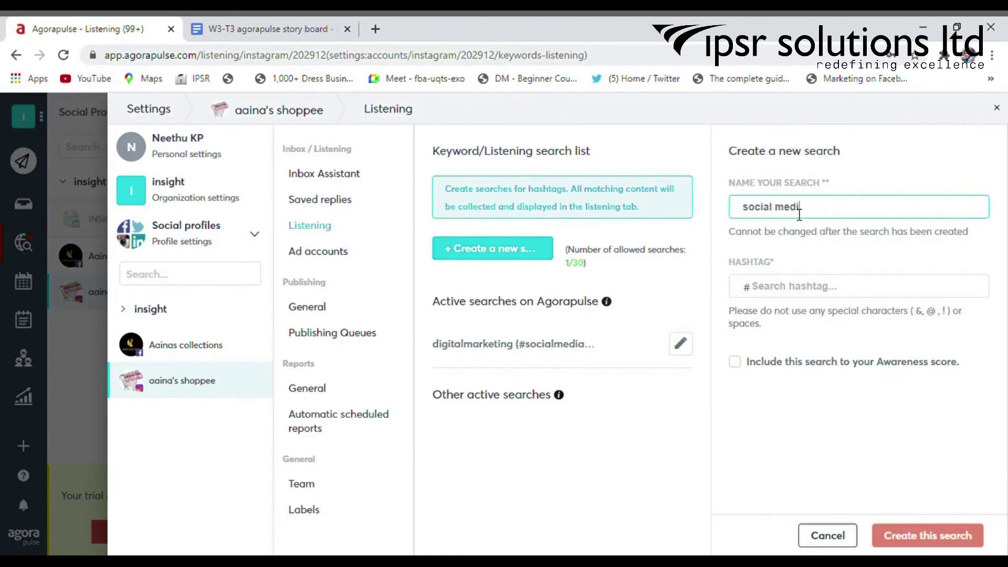
{"action": "type", "text": "a marketing"}
{"action": "left_click", "coordinate": [810, 298]}
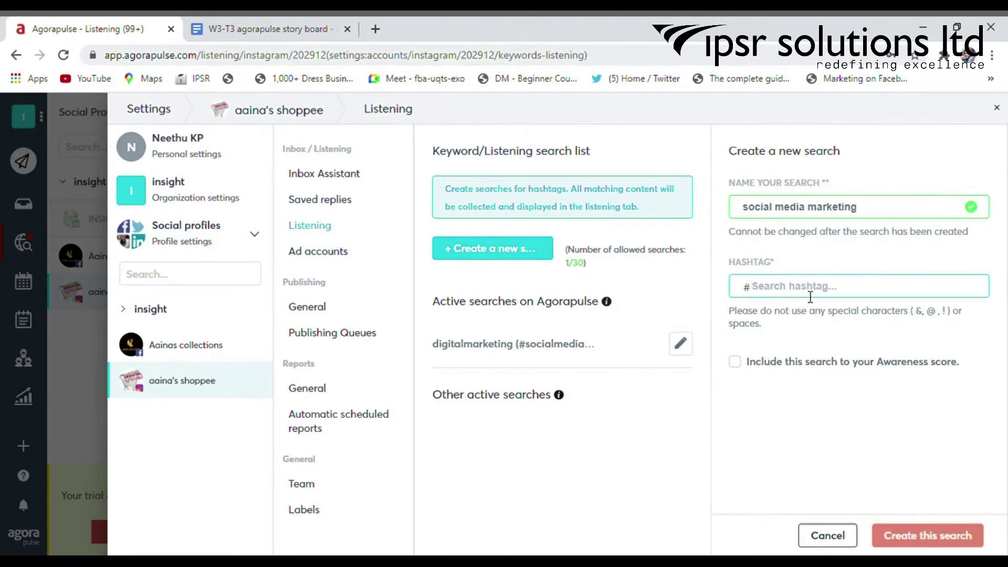
{"action": "type", "text": "smm"}
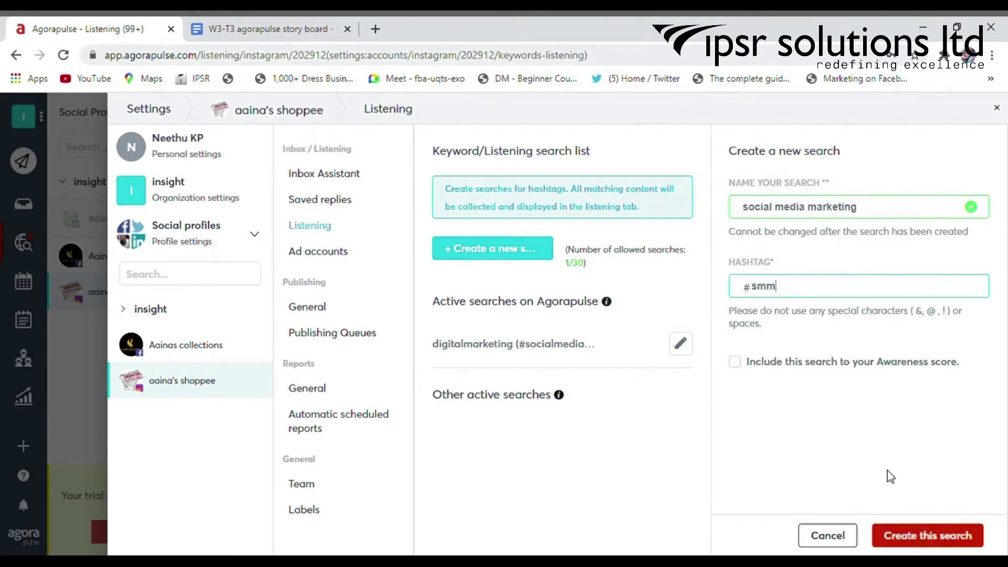
{"action": "left_click", "coordinate": [946, 540]}
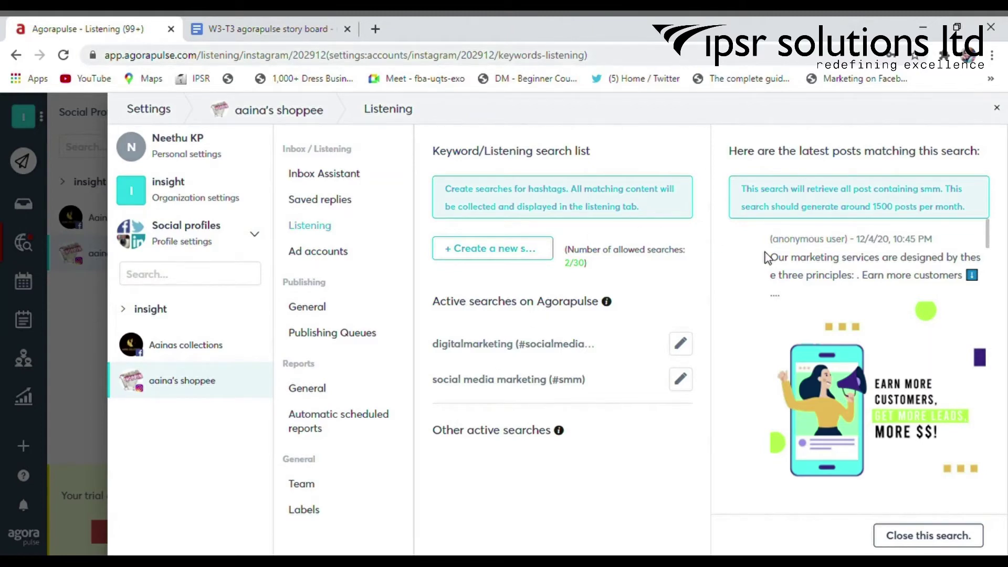
{"action": "scroll", "coordinate": [764, 252], "scroll_direction": "down", "scroll_amount": 8}
{"action": "scroll", "coordinate": [764, 252], "scroll_direction": "down", "scroll_amount": 10}
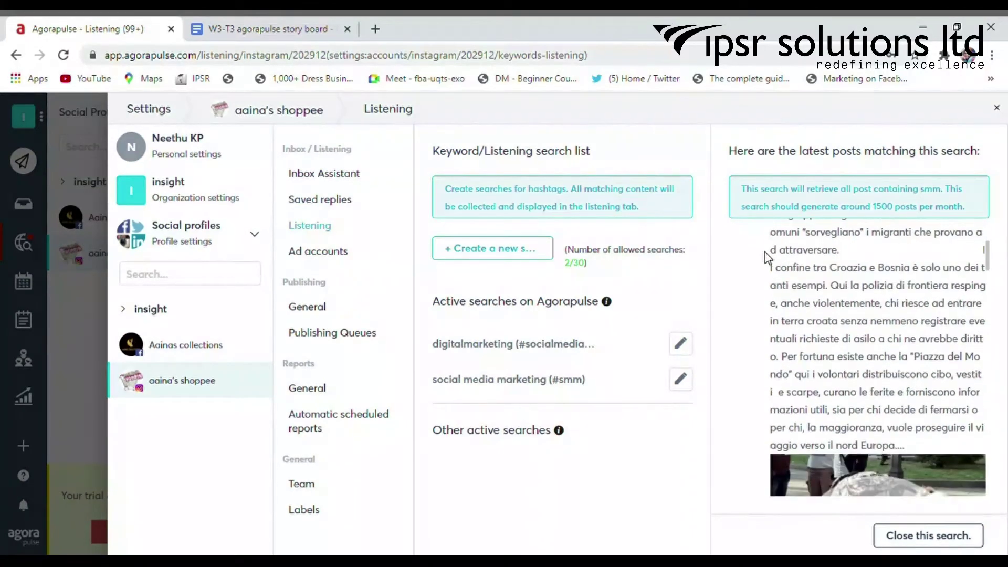
{"action": "scroll", "coordinate": [765, 253], "scroll_direction": "down", "scroll_amount": 5}
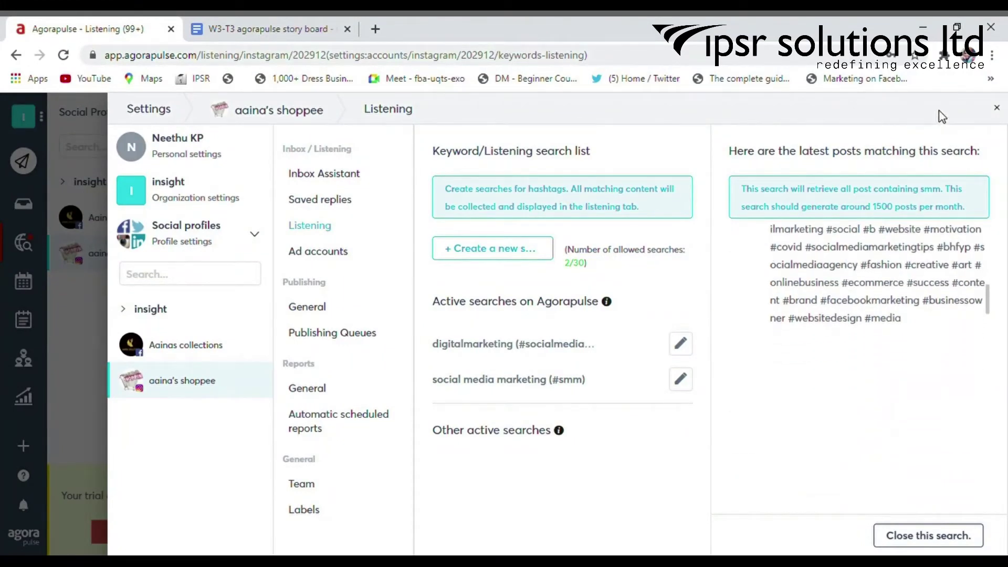
{"action": "left_click", "coordinate": [997, 107]}
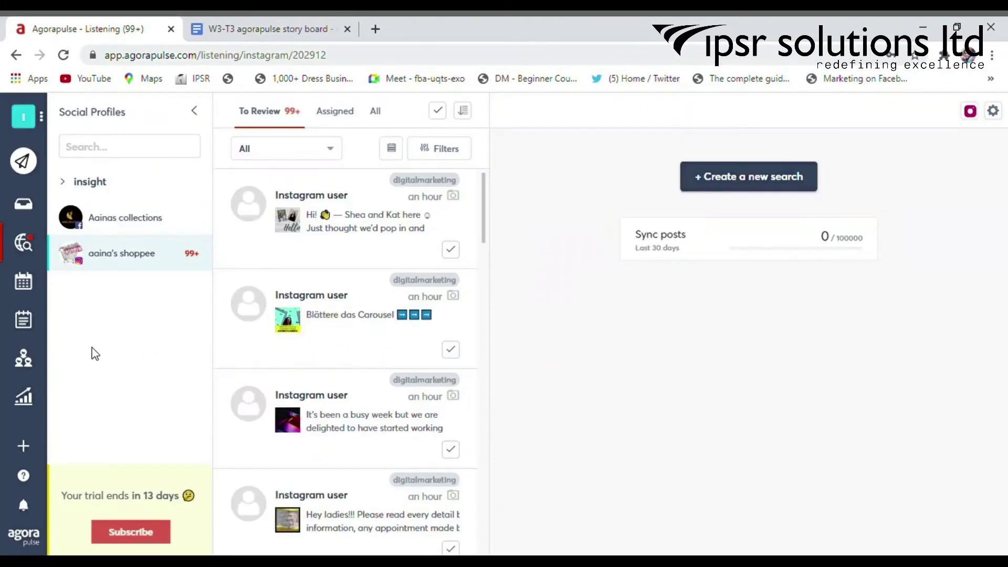
- Open Bulk publishing from the calendar, cancel it, and show the scheduled posts list
{"action": "left_click", "coordinate": [33, 288]}
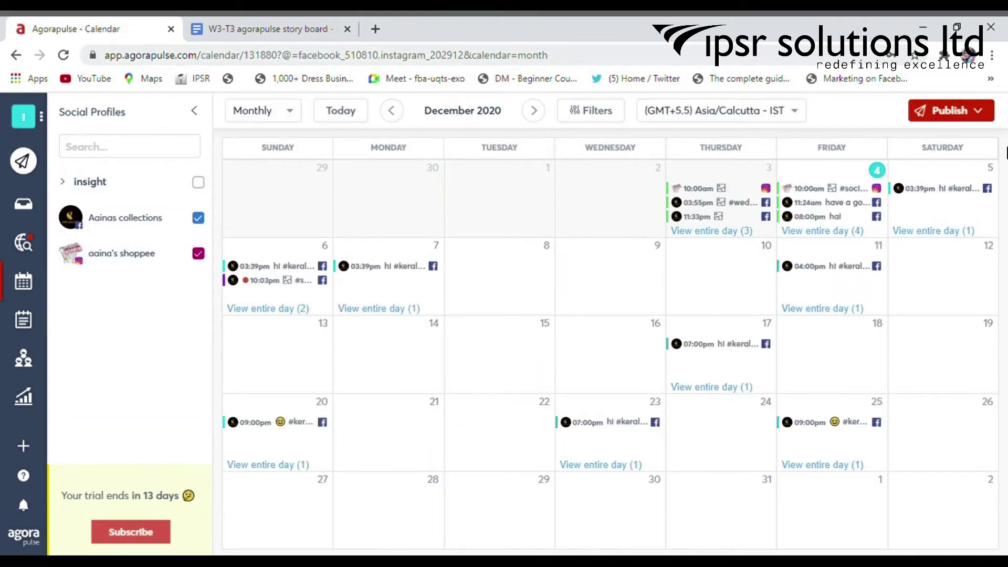
{"action": "left_click", "coordinate": [994, 116]}
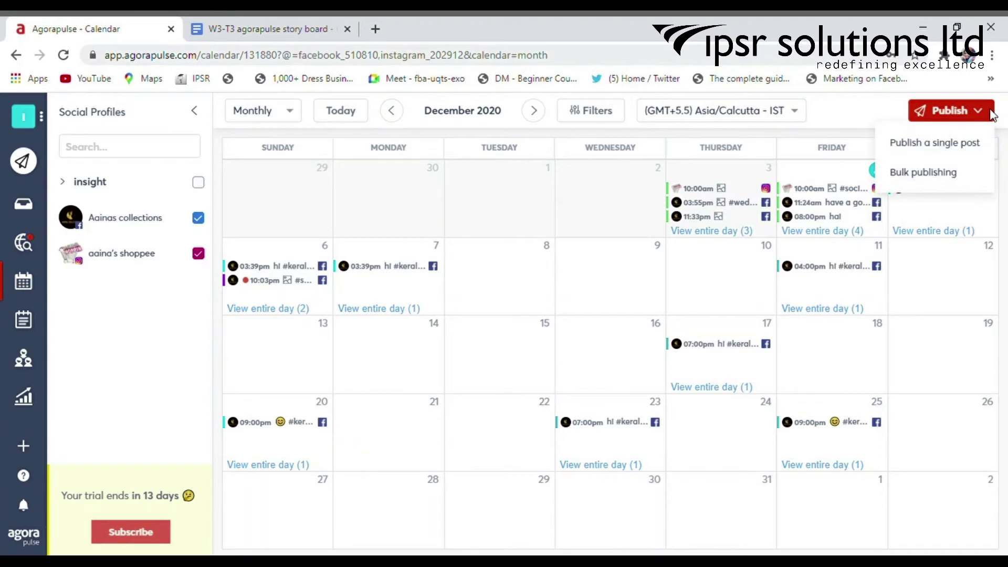
{"action": "left_click", "coordinate": [935, 176]}
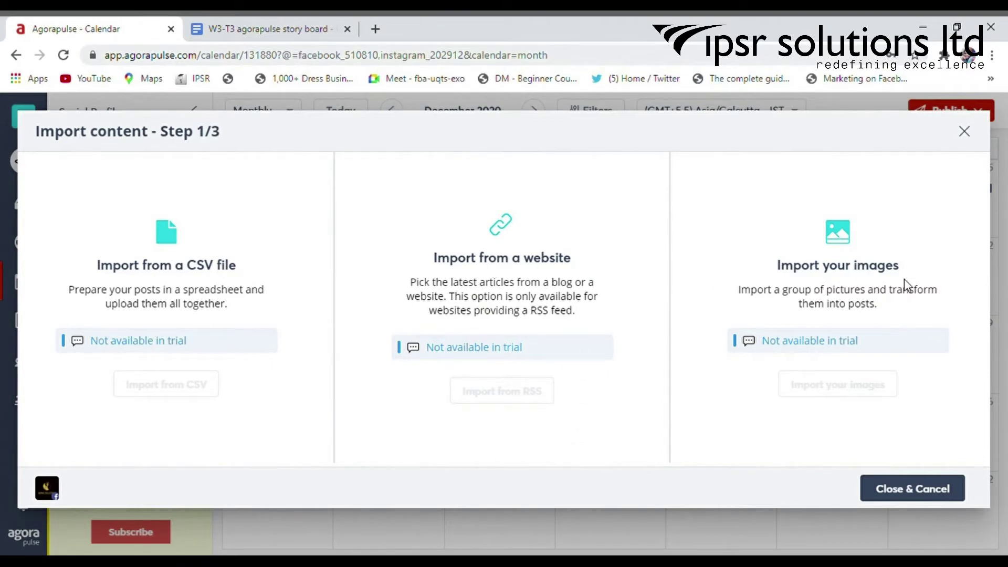
{"action": "left_click", "coordinate": [939, 490]}
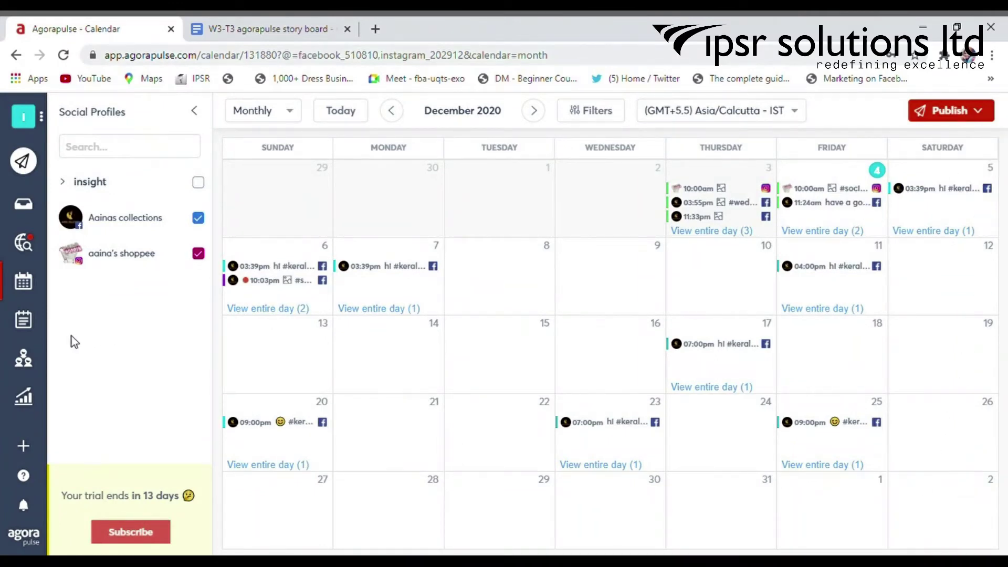
{"action": "left_click", "coordinate": [39, 329]}
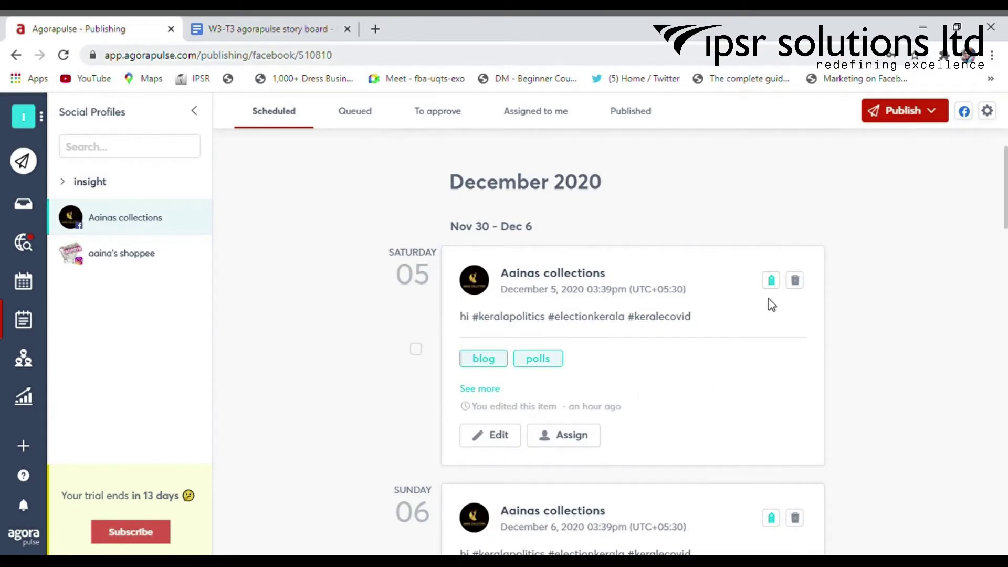
- Remove the polls label from the December 6 post, leaving only blog
{"action": "left_click", "coordinate": [771, 283]}
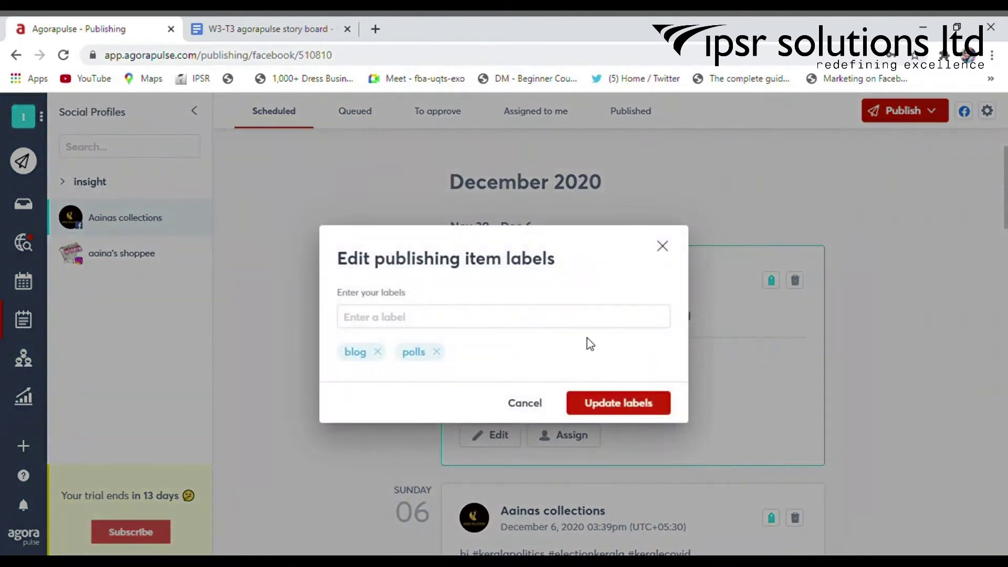
{"action": "left_click", "coordinate": [436, 352]}
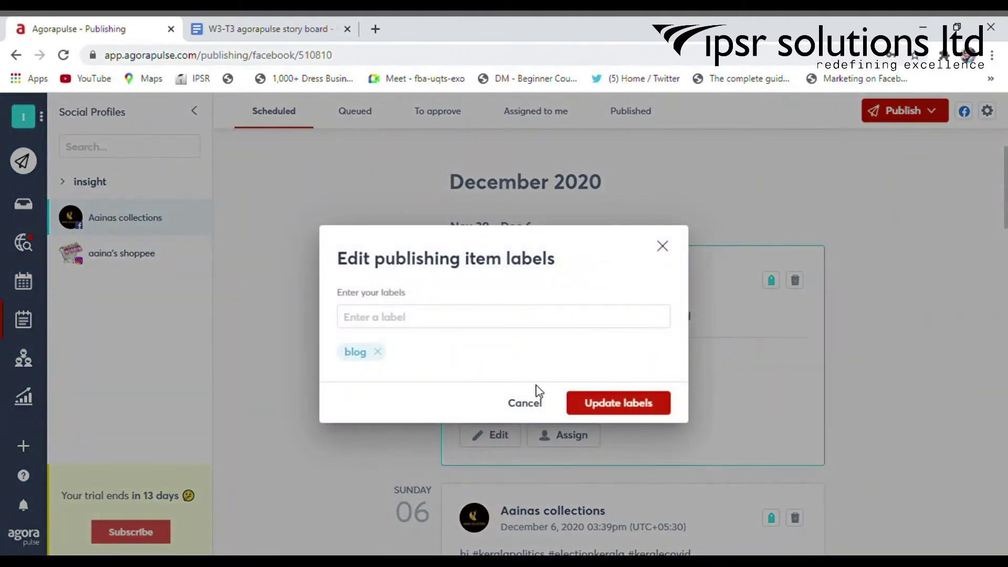
{"action": "left_click", "coordinate": [611, 404]}
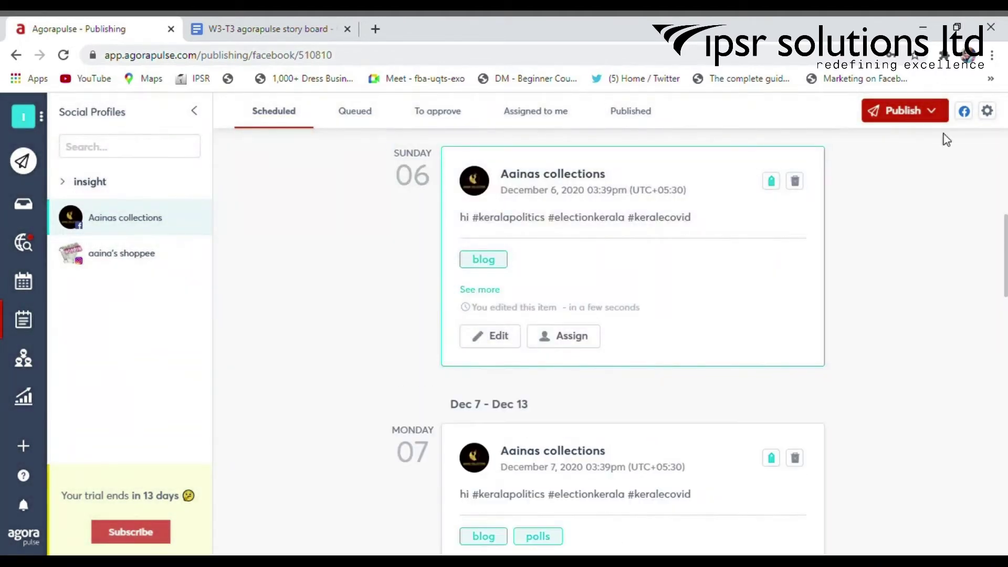
{"action": "left_click", "coordinate": [996, 115]}
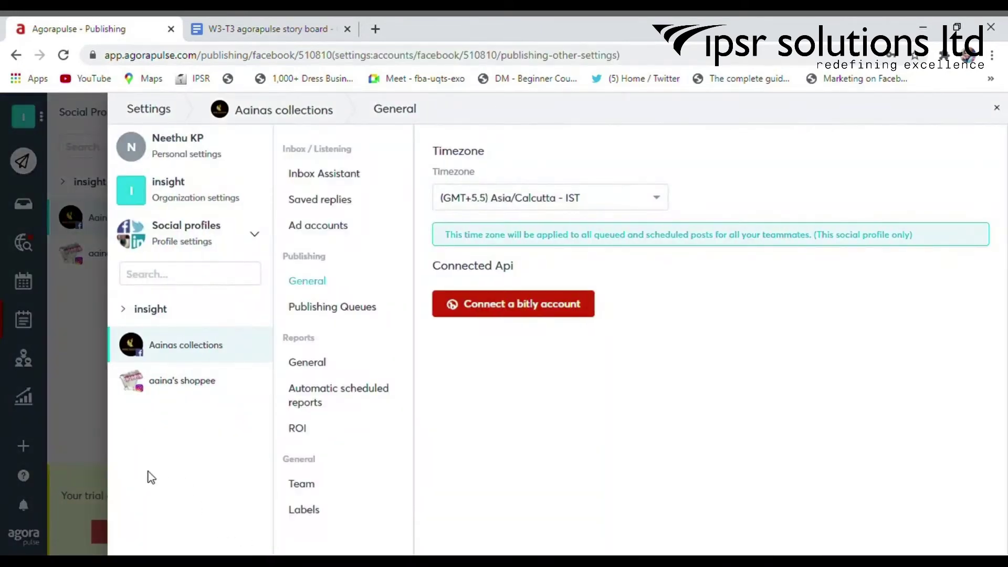
- Add a 'negative' Inbox/Listening label to the aaina's shoppee profile
{"action": "left_click", "coordinate": [196, 382]}
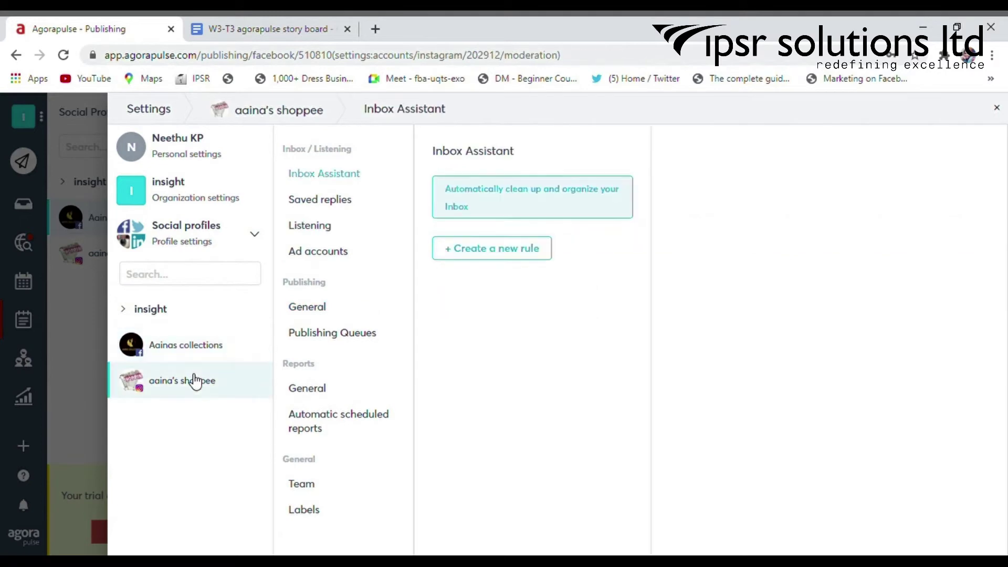
{"action": "left_click", "coordinate": [314, 510]}
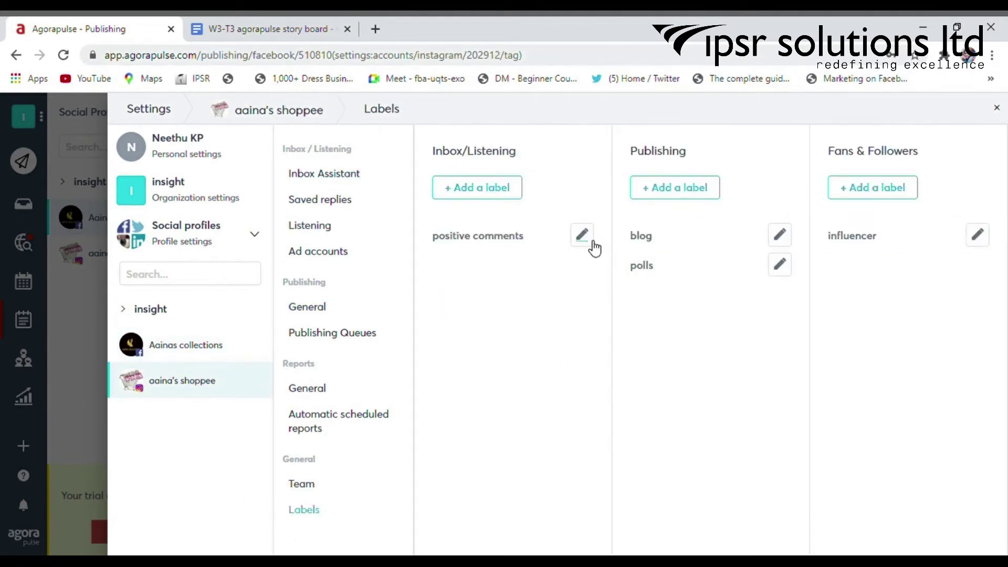
{"action": "left_click", "coordinate": [477, 188]}
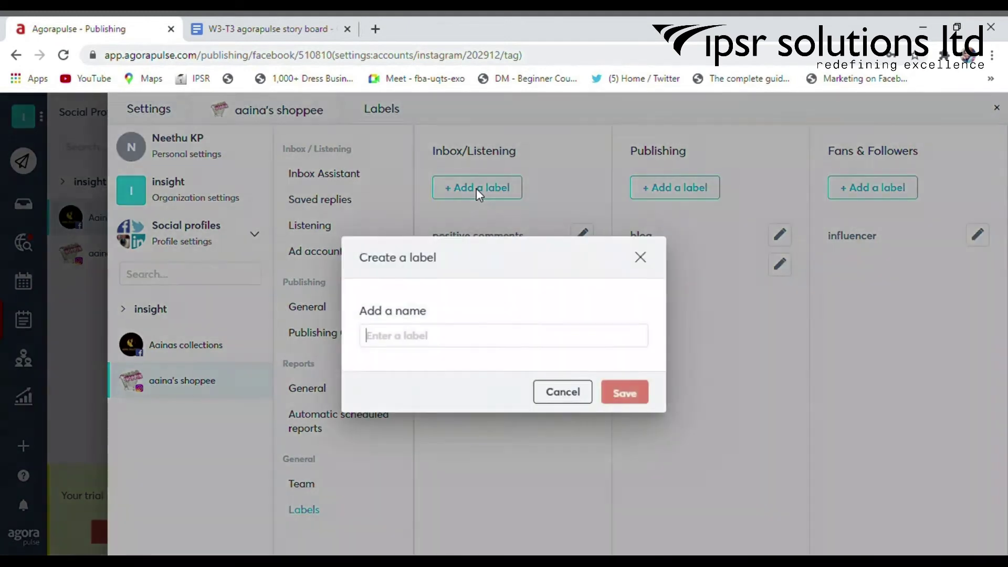
{"action": "type", "text": "ne"}
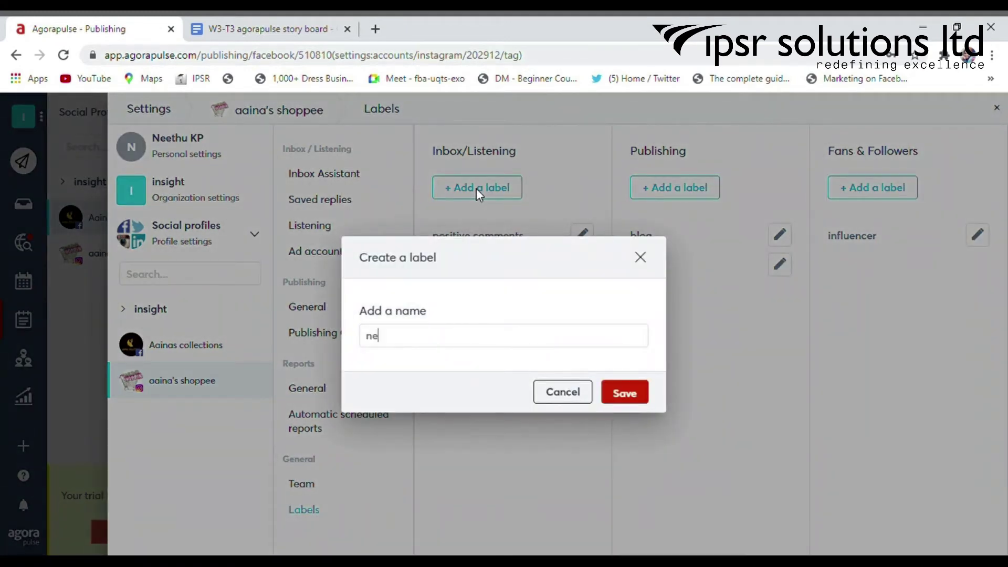
{"action": "type", "text": "gative"}
{"action": "left_click", "coordinate": [622, 394]}
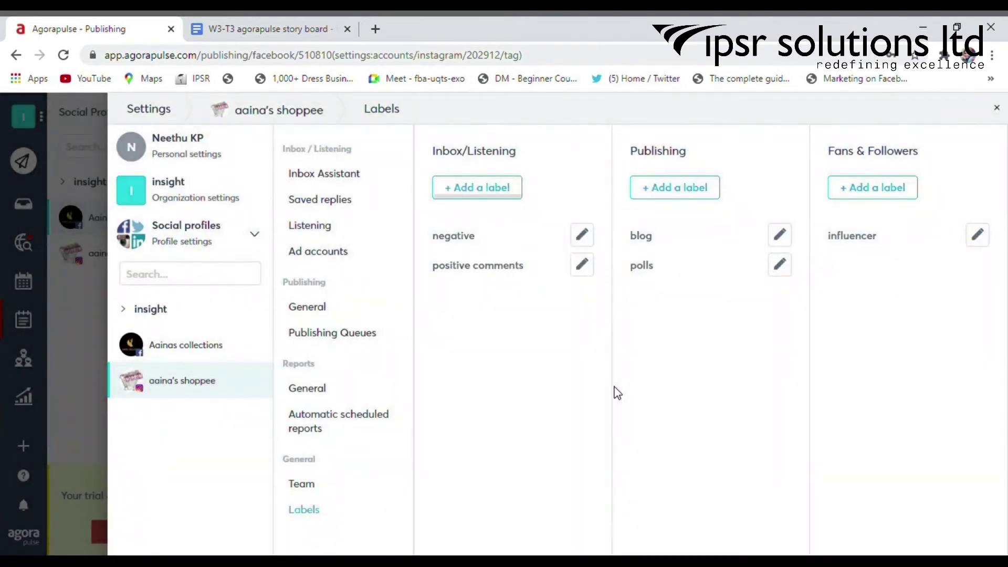
- Add a 'funny' Publishing label and a 'good buyer' Fans & Followers label
{"action": "left_click", "coordinate": [670, 188]}
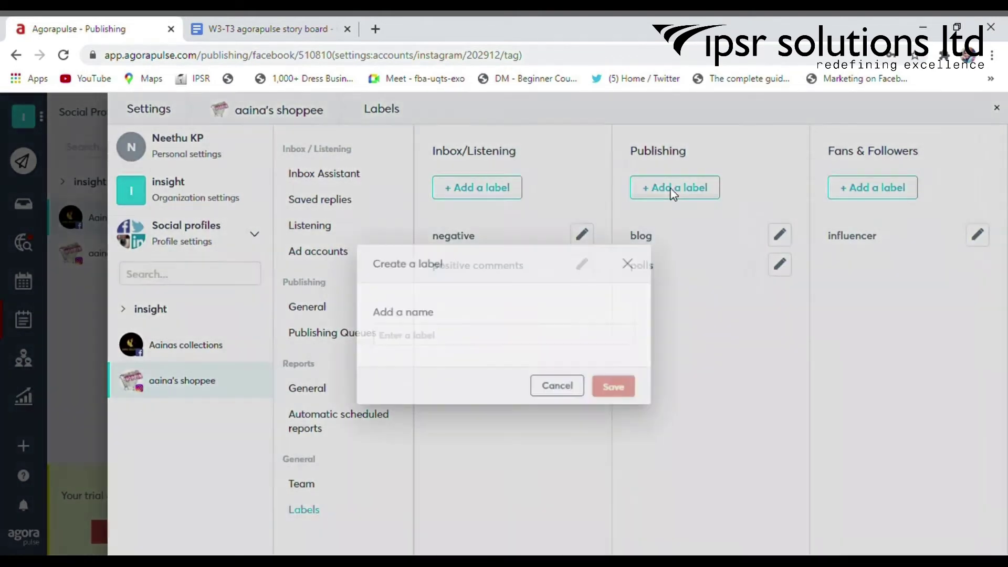
{"action": "type", "text": "funny"}
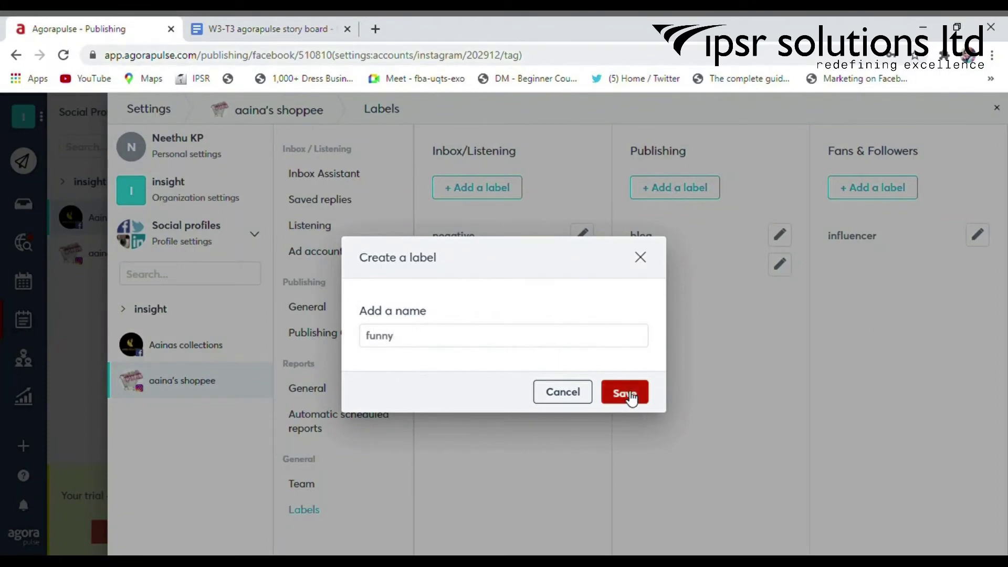
{"action": "left_click", "coordinate": [624, 392]}
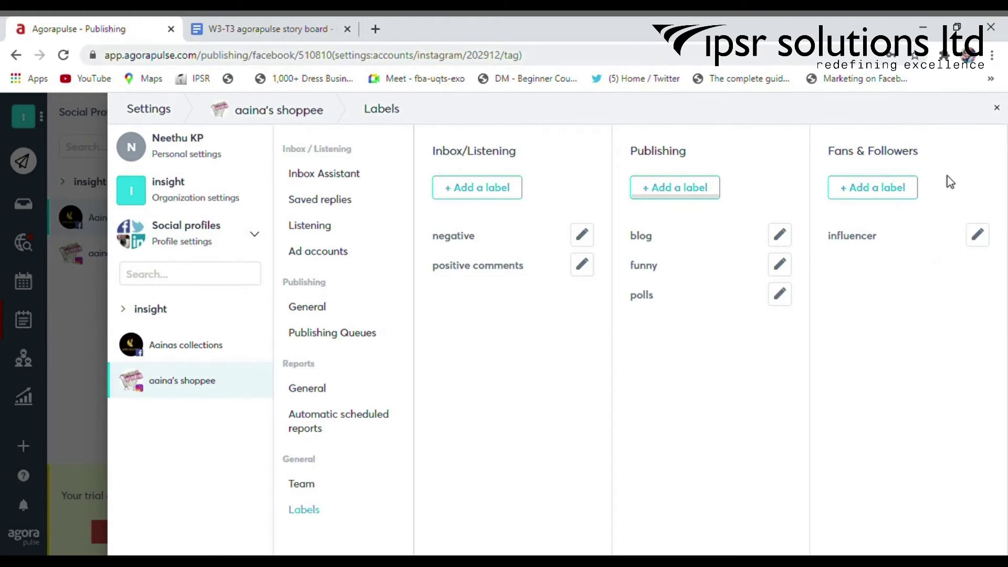
{"action": "left_click", "coordinate": [892, 195]}
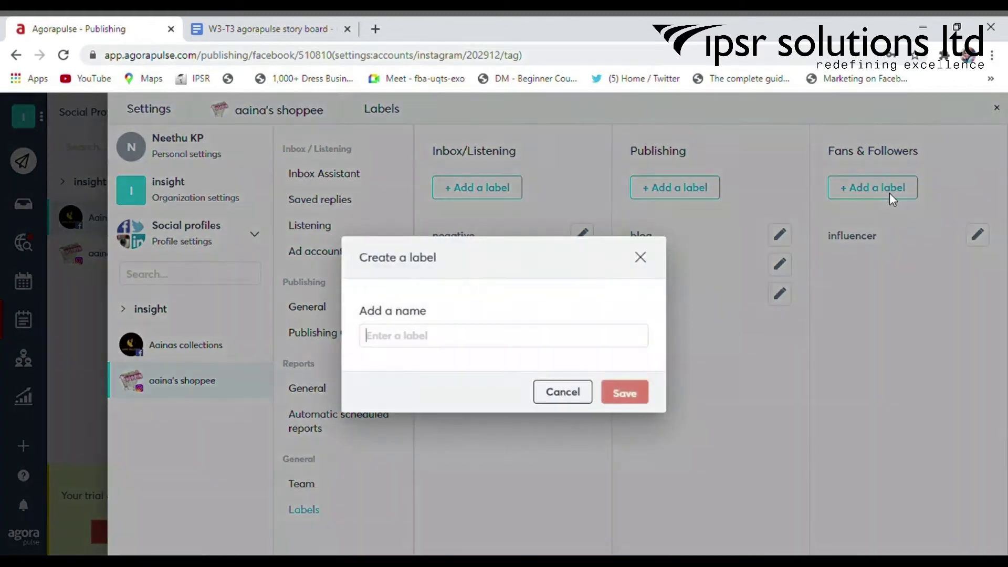
{"action": "type", "text": "good buyer"}
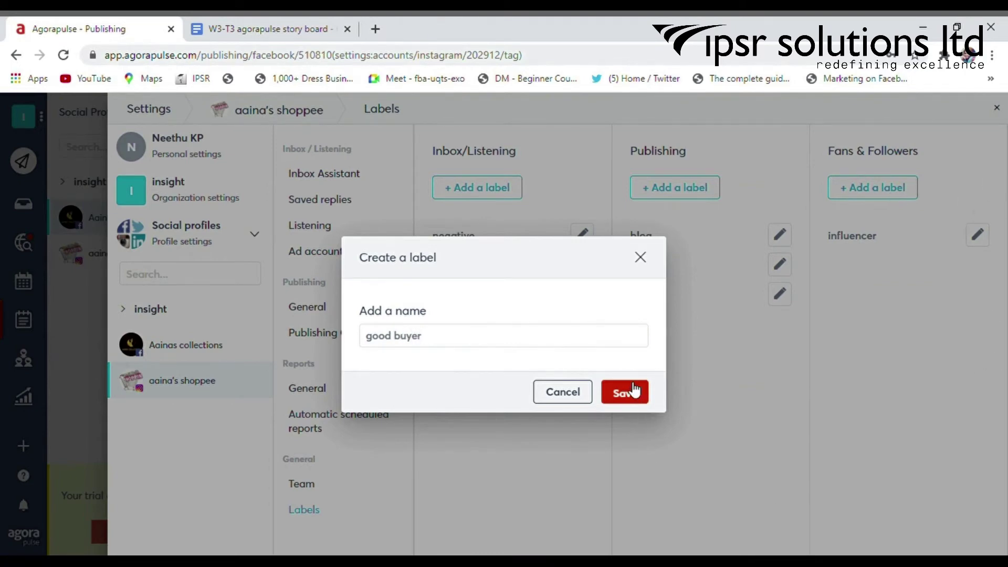
{"action": "left_click", "coordinate": [628, 391]}
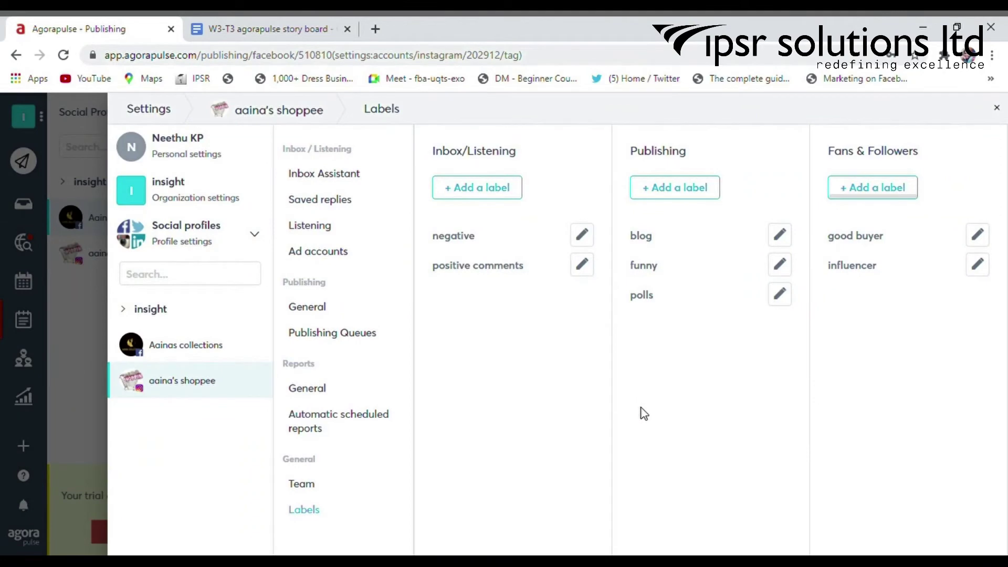
{"action": "left_click", "coordinate": [26, 397]}
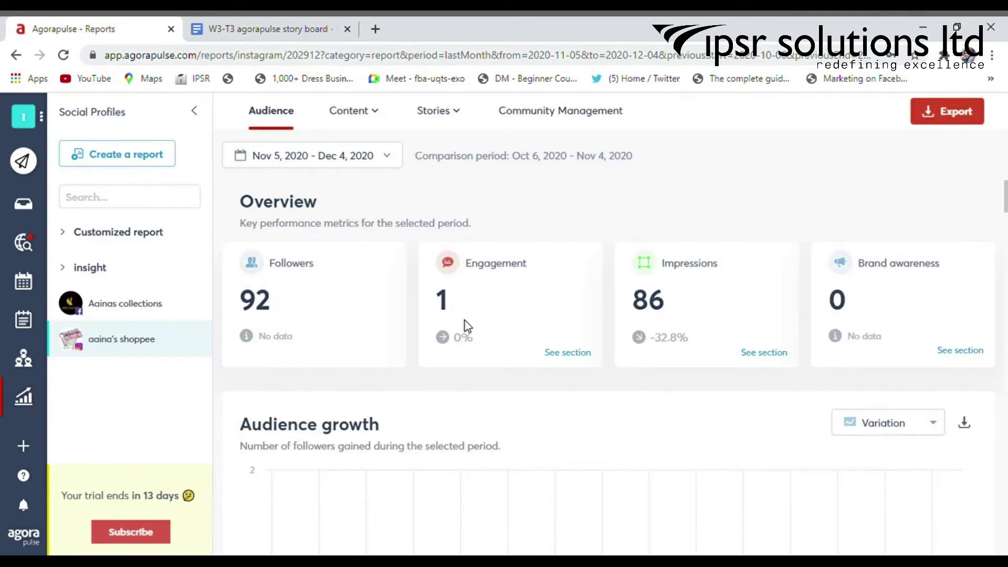
{"action": "scroll", "coordinate": [503, 401], "scroll_direction": "down", "scroll_amount": 10}
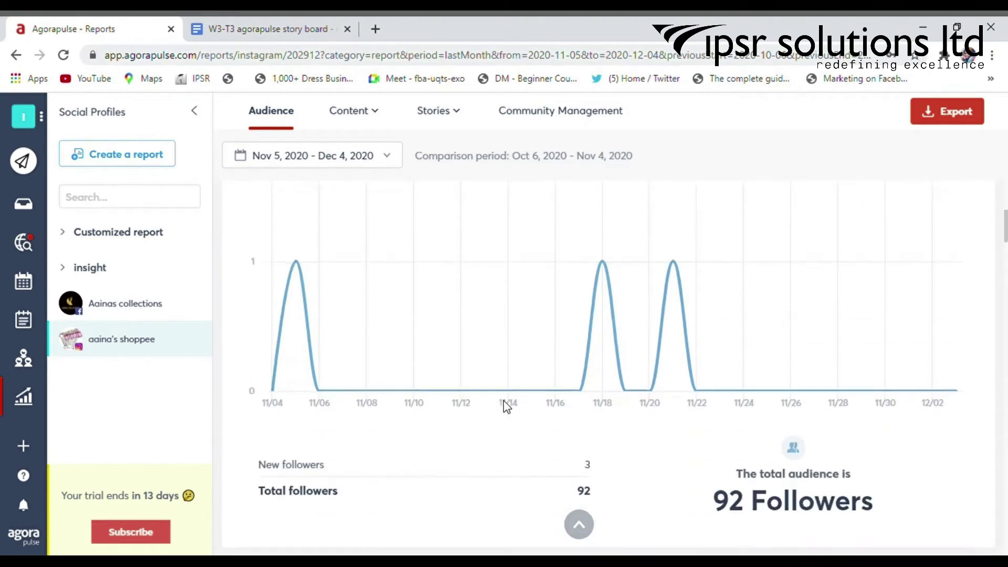
{"action": "scroll", "coordinate": [436, 416], "scroll_direction": "down", "scroll_amount": 3}
{"action": "scroll", "coordinate": [746, 273], "scroll_direction": "up", "scroll_amount": 3}
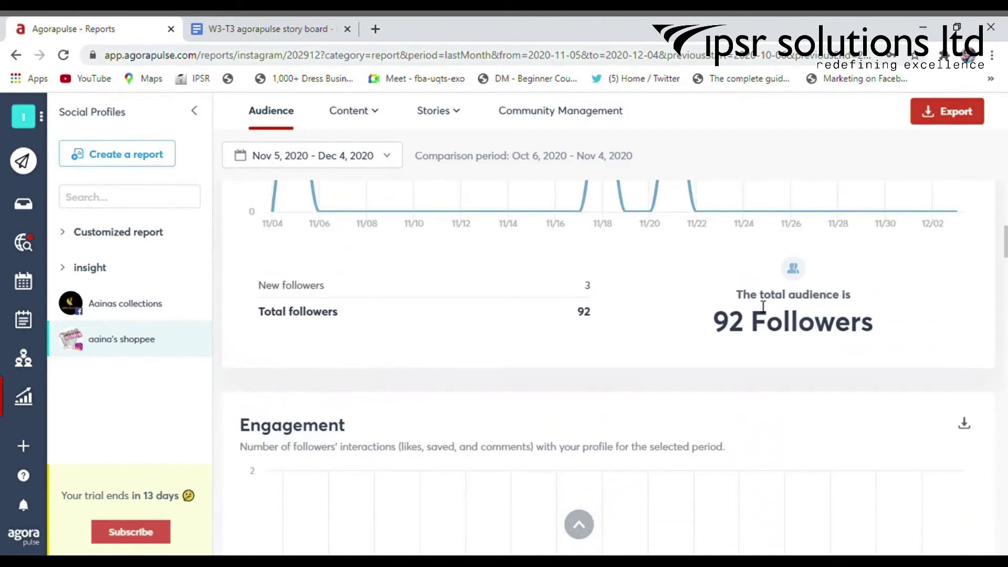
{"action": "scroll", "coordinate": [542, 448], "scroll_direction": "down", "scroll_amount": 6}
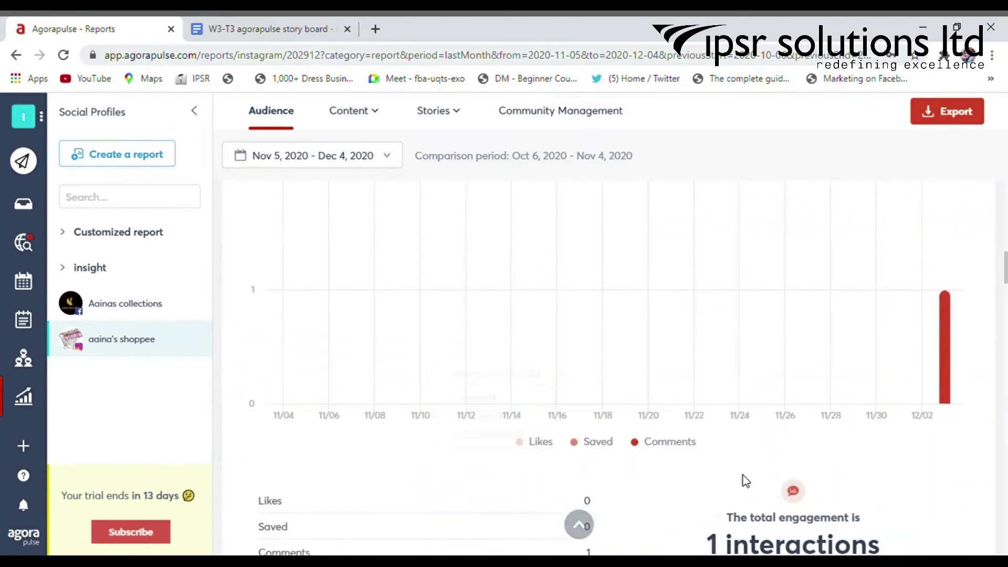
{"action": "scroll", "coordinate": [685, 350], "scroll_direction": "down", "scroll_amount": 4}
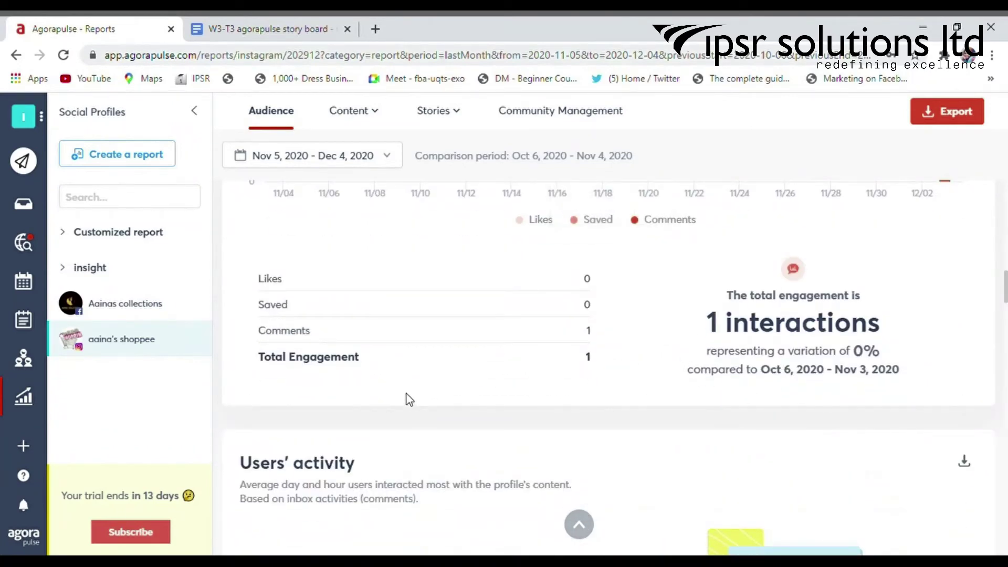
{"action": "scroll", "coordinate": [409, 404], "scroll_direction": "down", "scroll_amount": 5}
{"action": "scroll", "coordinate": [418, 411], "scroll_direction": "down", "scroll_amount": 6}
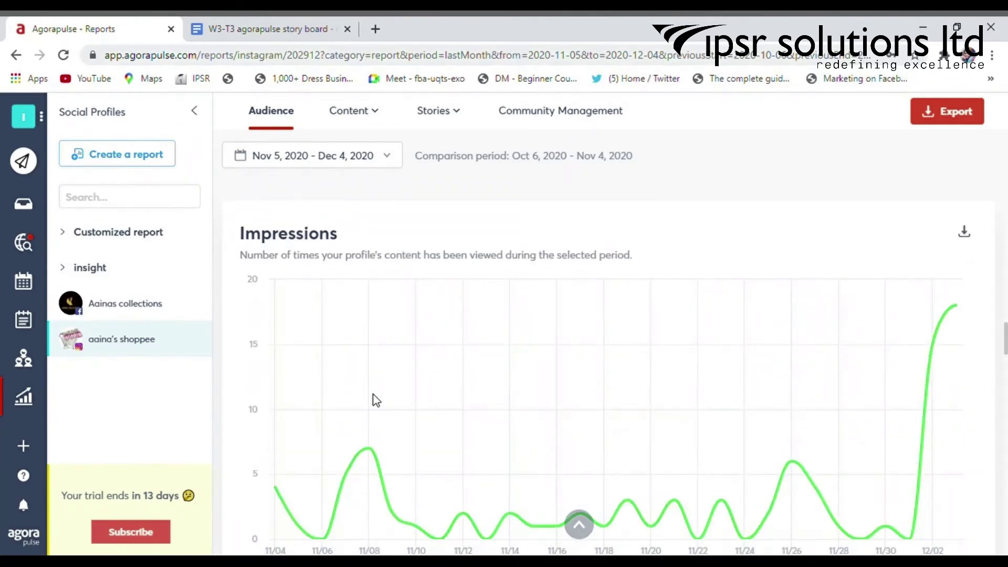
- Start a new custom report for Aainas collections and aaina's shoppee using Individual data
{"action": "left_click", "coordinate": [160, 168]}
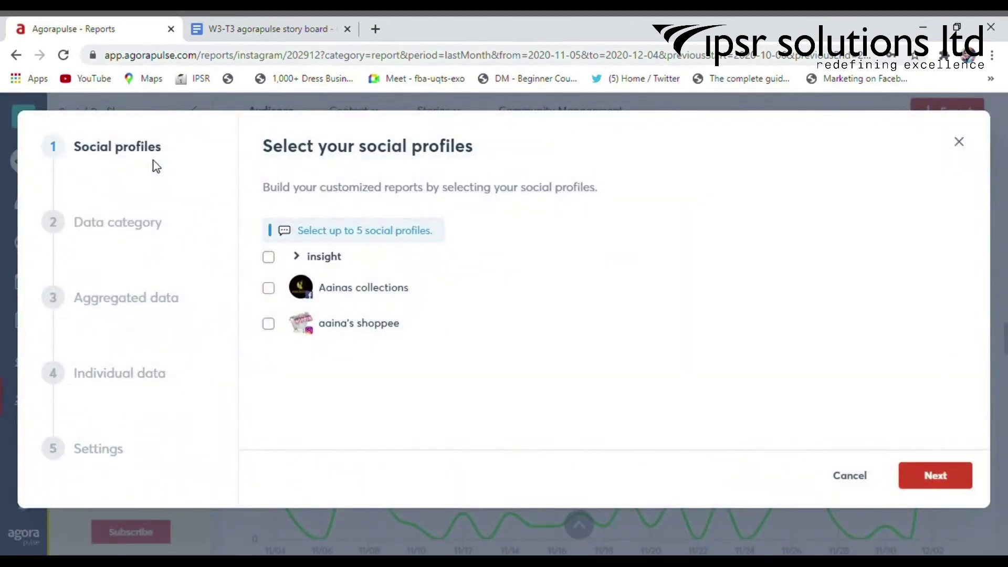
{"action": "left_click", "coordinate": [272, 290]}
{"action": "left_click", "coordinate": [277, 332]}
{"action": "left_click", "coordinate": [946, 484]}
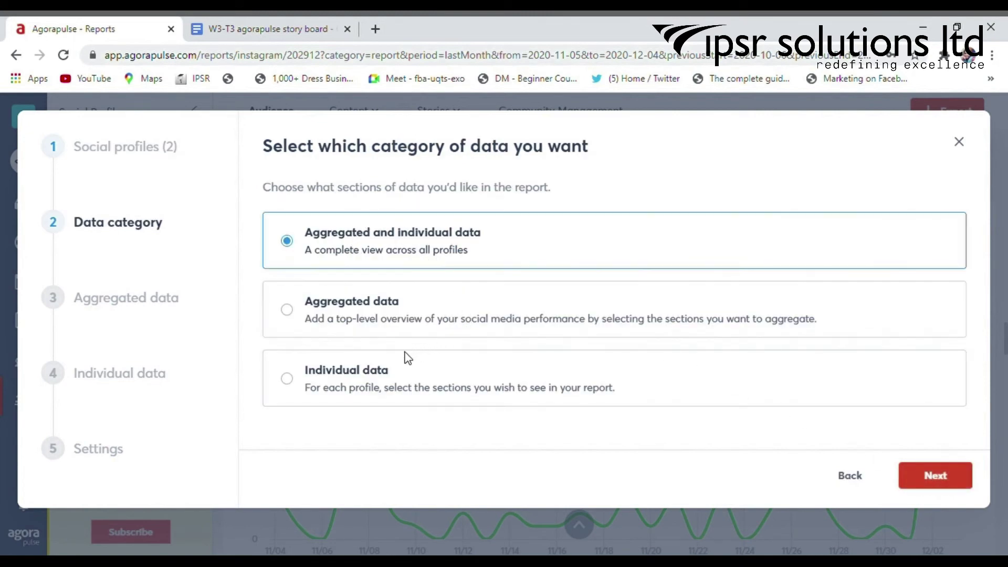
{"action": "left_click", "coordinate": [352, 382]}
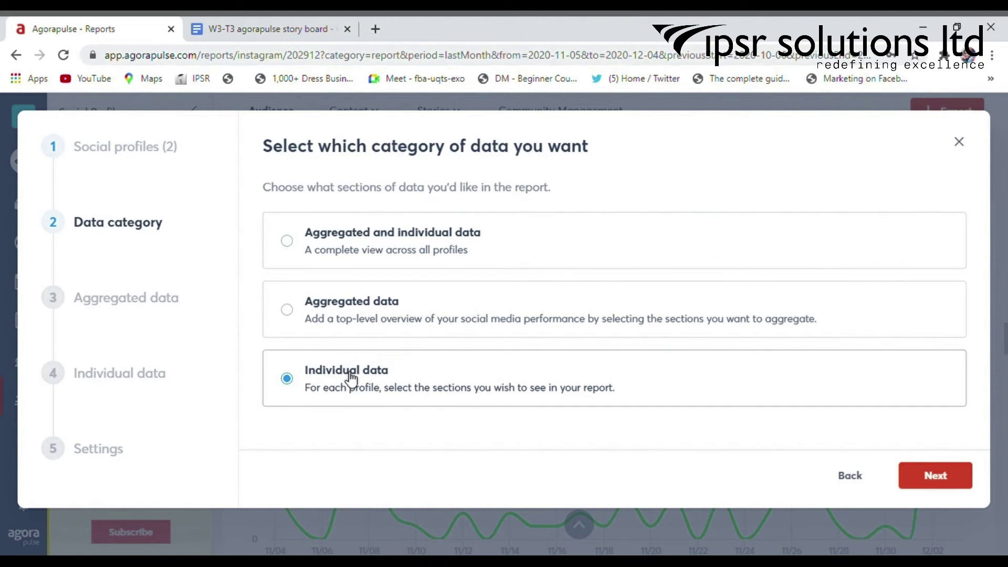
{"action": "left_click", "coordinate": [934, 482]}
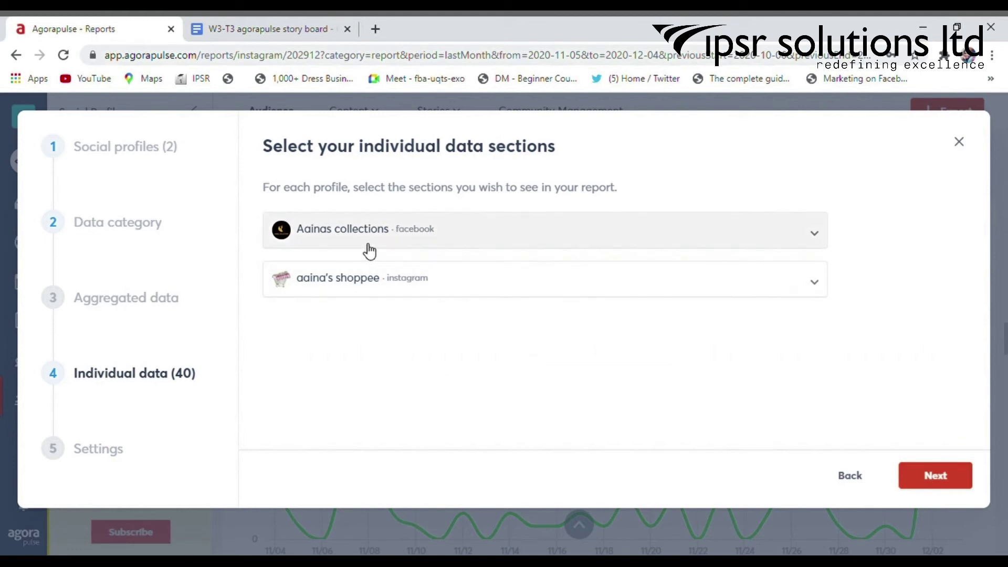
- Expand Aainas collections and review its included Facebook sections, keeping all 40
{"action": "left_click", "coordinate": [814, 235]}
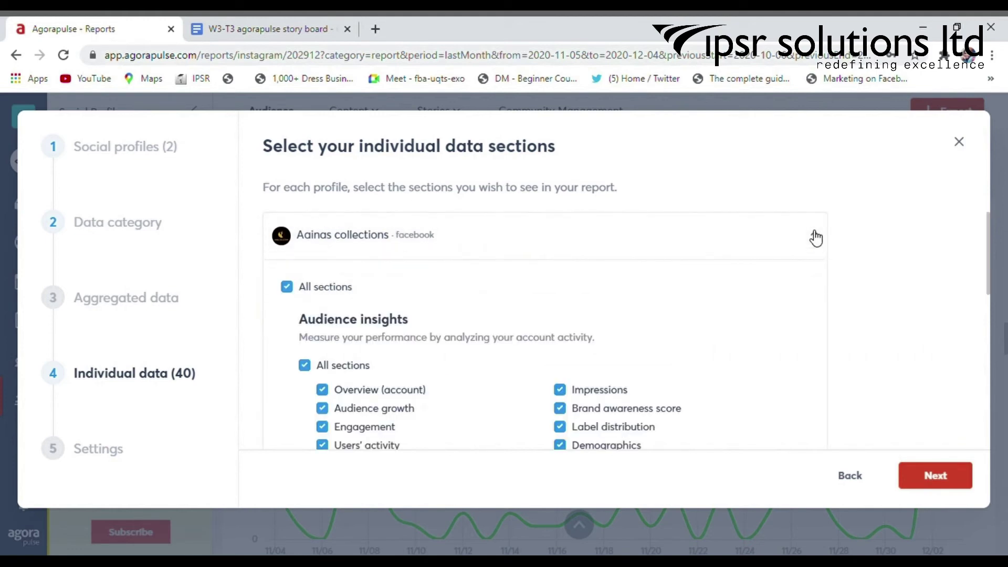
{"action": "scroll", "coordinate": [768, 274], "scroll_direction": "down", "scroll_amount": 2}
{"action": "scroll", "coordinate": [828, 285], "scroll_direction": "down", "scroll_amount": 5}
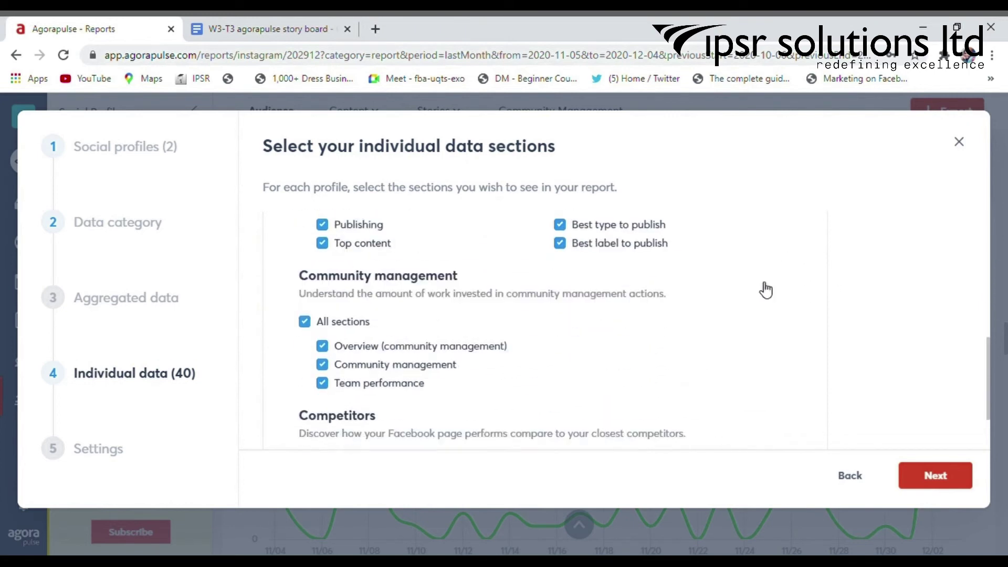
{"action": "scroll", "coordinate": [730, 295], "scroll_direction": "down", "scroll_amount": 2}
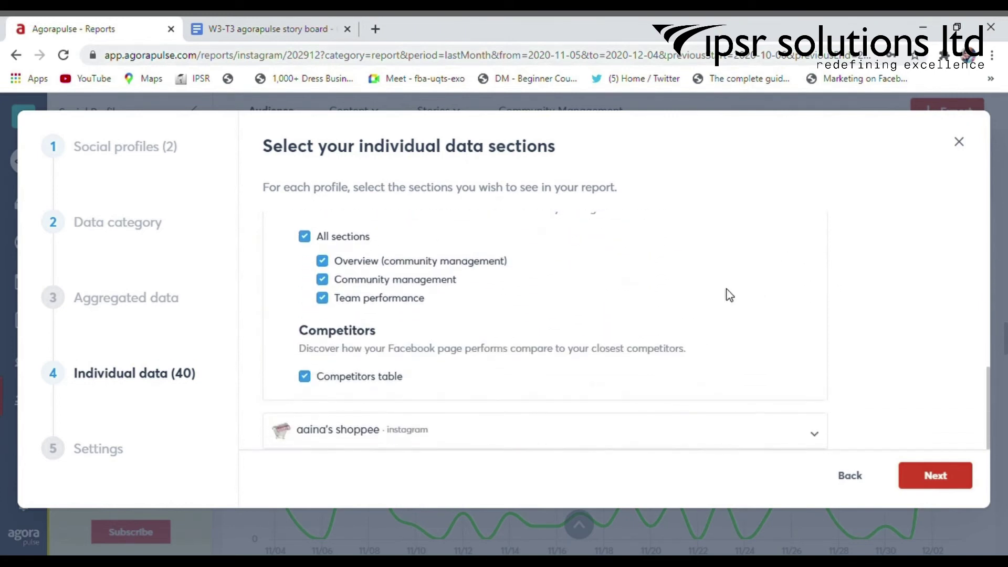
{"action": "scroll", "coordinate": [727, 295], "scroll_direction": "up", "scroll_amount": 8}
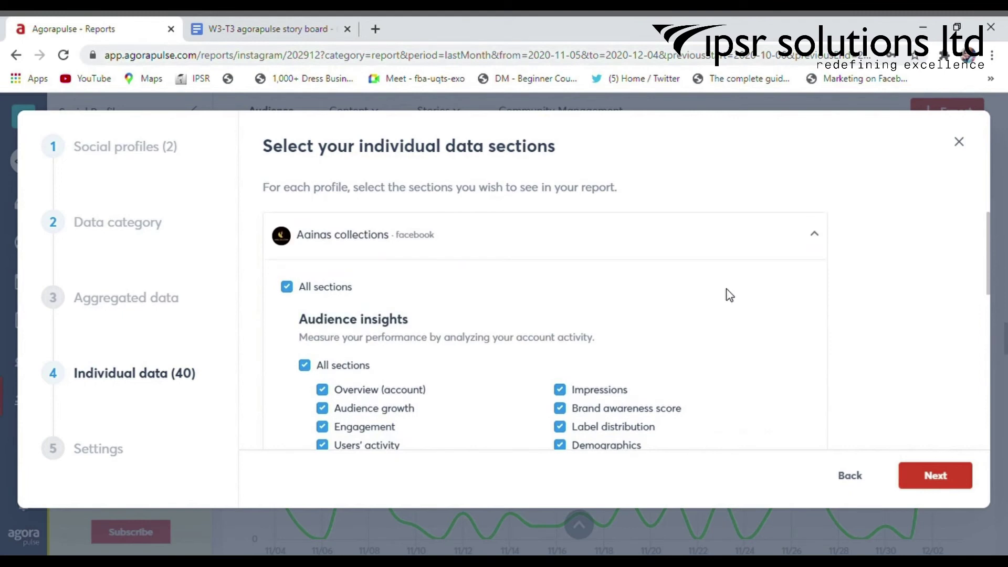
{"action": "scroll", "coordinate": [735, 325], "scroll_direction": "down", "scroll_amount": 8}
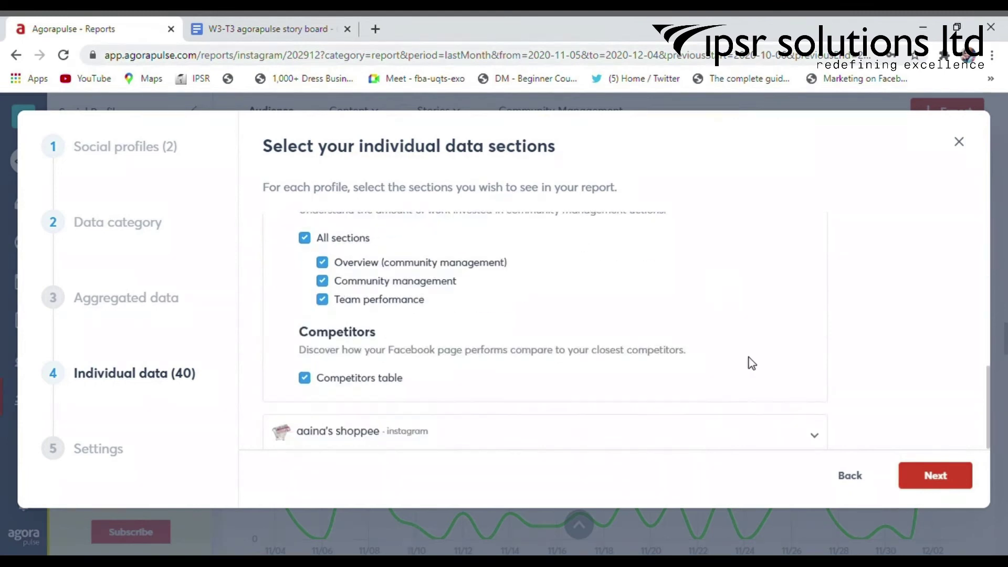
- On the final settings step, enter the report name 'test1'
{"action": "left_click", "coordinate": [926, 485]}
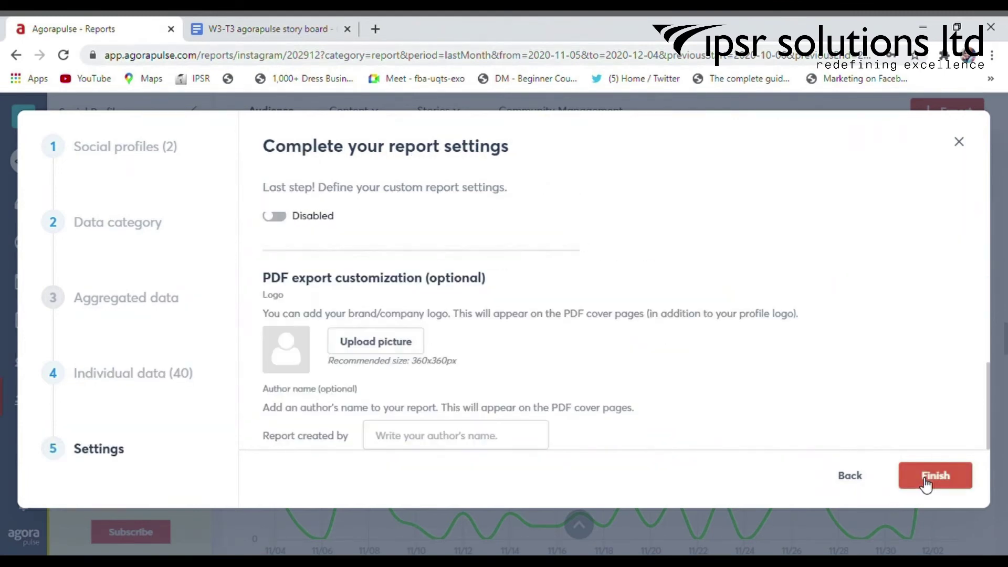
{"action": "scroll", "coordinate": [399, 362], "scroll_direction": "up", "scroll_amount": 10}
{"action": "scroll", "coordinate": [405, 364], "scroll_direction": "down", "scroll_amount": 3}
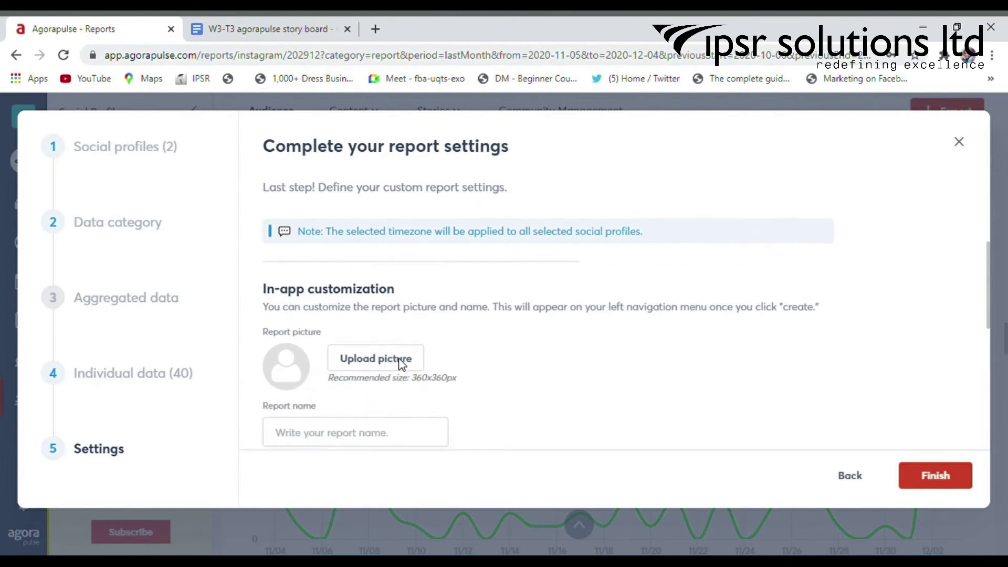
{"action": "left_click", "coordinate": [338, 376]}
{"action": "type", "text": "test1"}
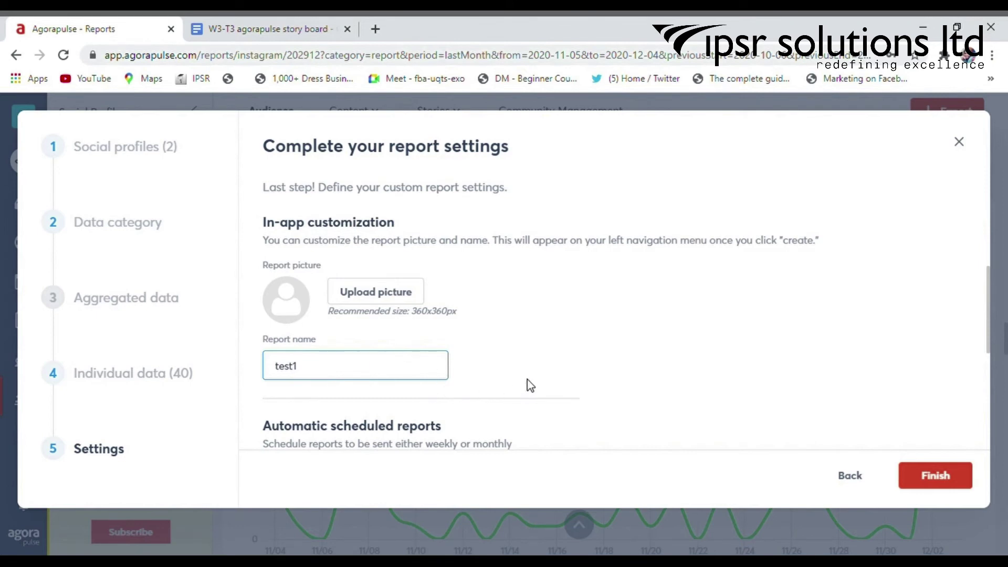
- Turn on automatic scheduled reports and set up internal and external recipients
{"action": "scroll", "coordinate": [527, 383], "scroll_direction": "down", "scroll_amount": 2}
{"action": "left_click", "coordinate": [285, 413]}
{"action": "scroll", "coordinate": [550, 405], "scroll_direction": "down", "scroll_amount": 5}
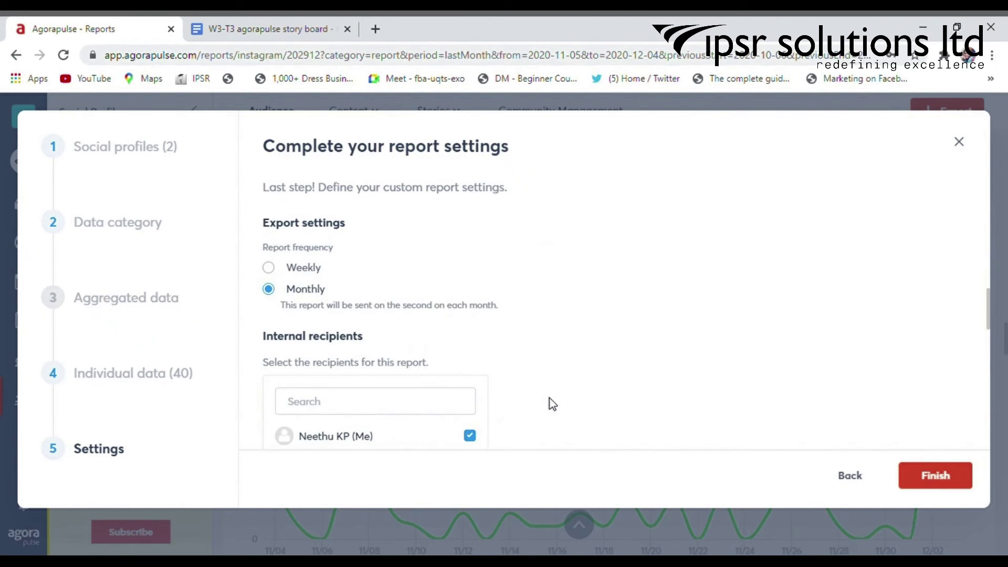
{"action": "left_click", "coordinate": [353, 407]}
{"action": "scroll", "coordinate": [646, 392], "scroll_direction": "down", "scroll_amount": 2}
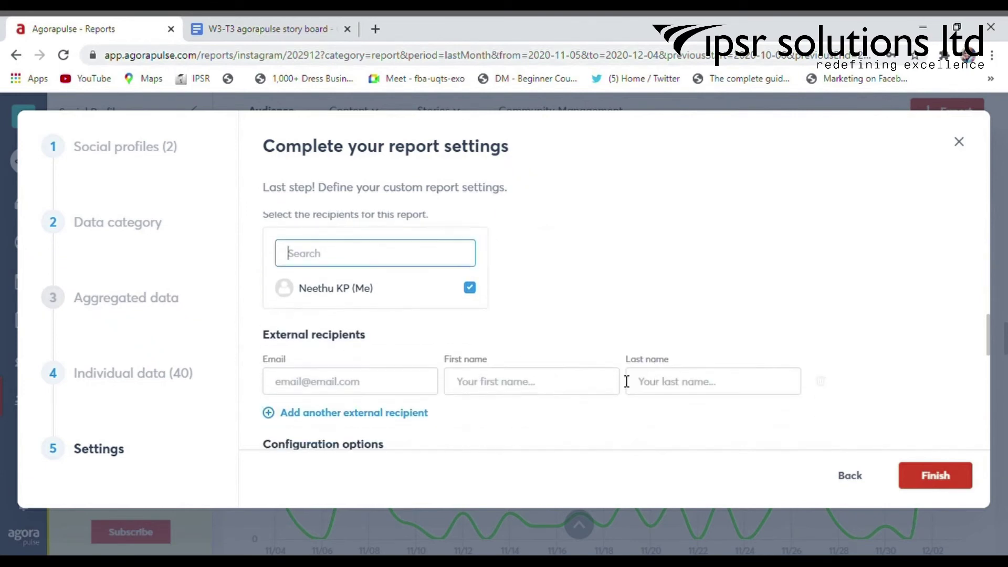
{"action": "scroll", "coordinate": [329, 288], "scroll_direction": "up", "scroll_amount": 1}
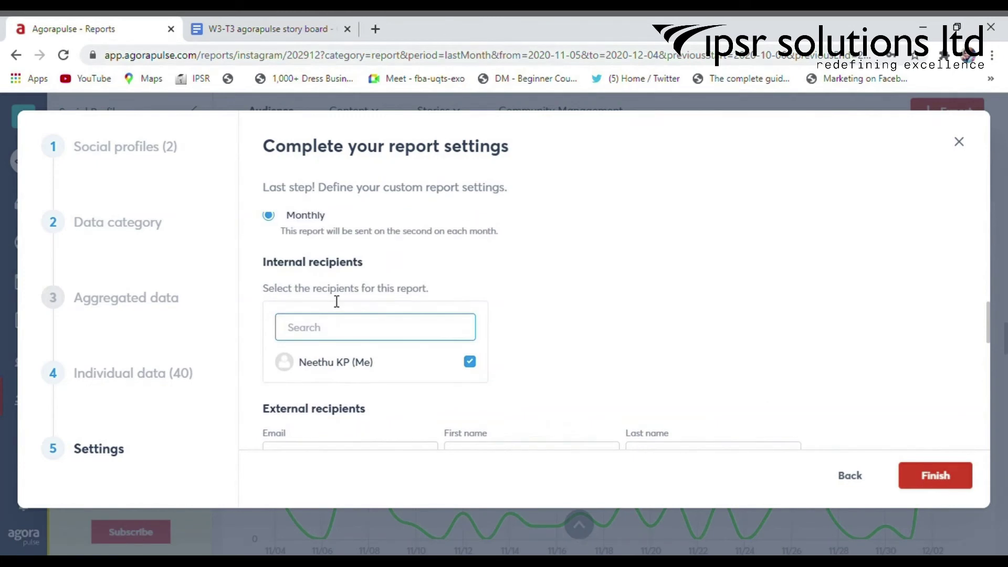
{"action": "scroll", "coordinate": [337, 382], "scroll_direction": "down", "scroll_amount": 1}
{"action": "left_click", "coordinate": [340, 392]}
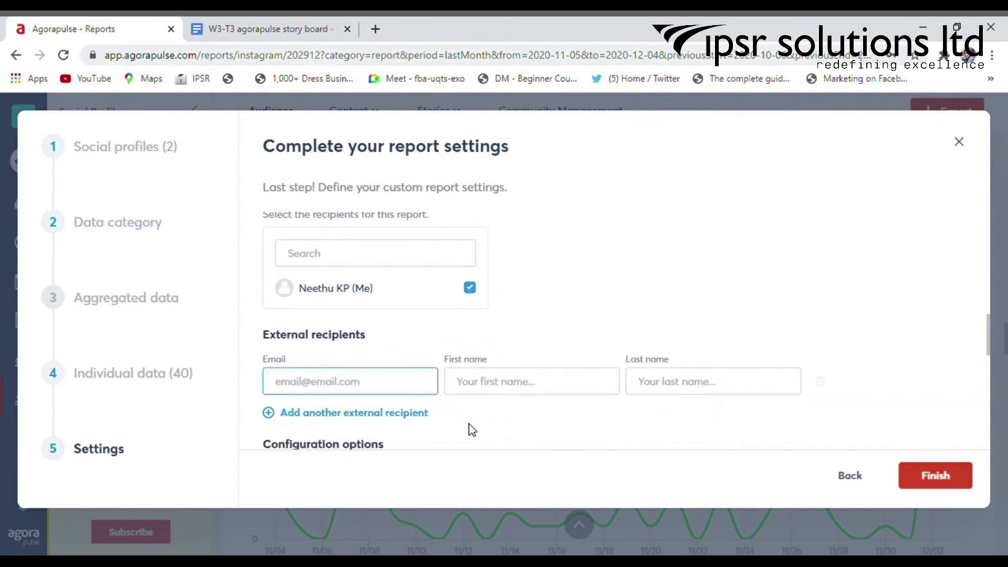
{"action": "scroll", "coordinate": [469, 424], "scroll_direction": "down", "scroll_amount": 2}
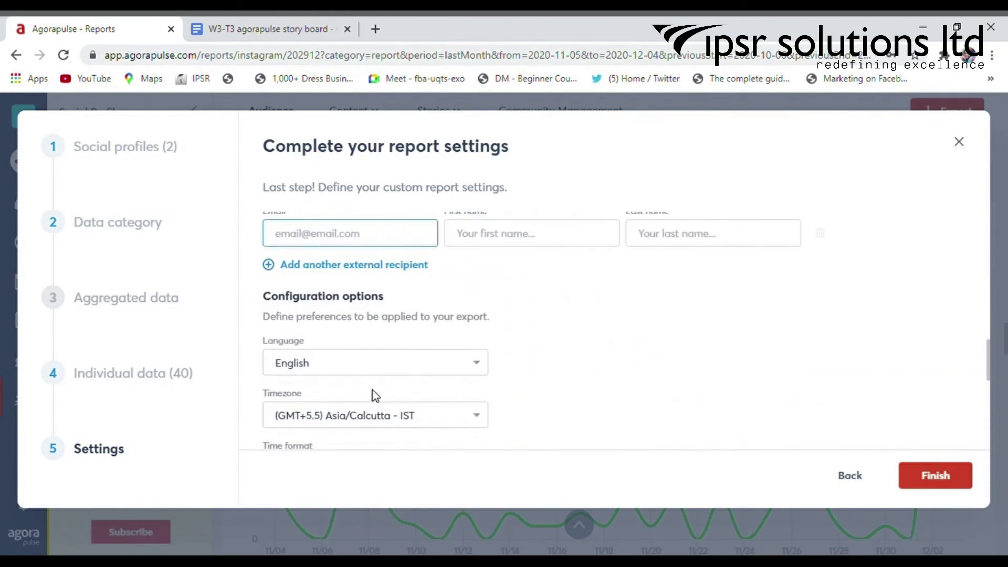
{"action": "scroll", "coordinate": [374, 396], "scroll_direction": "down", "scroll_amount": 2}
{"action": "scroll", "coordinate": [435, 388], "scroll_direction": "down", "scroll_amount": 2}
{"action": "scroll", "coordinate": [525, 374], "scroll_direction": "down", "scroll_amount": 2}
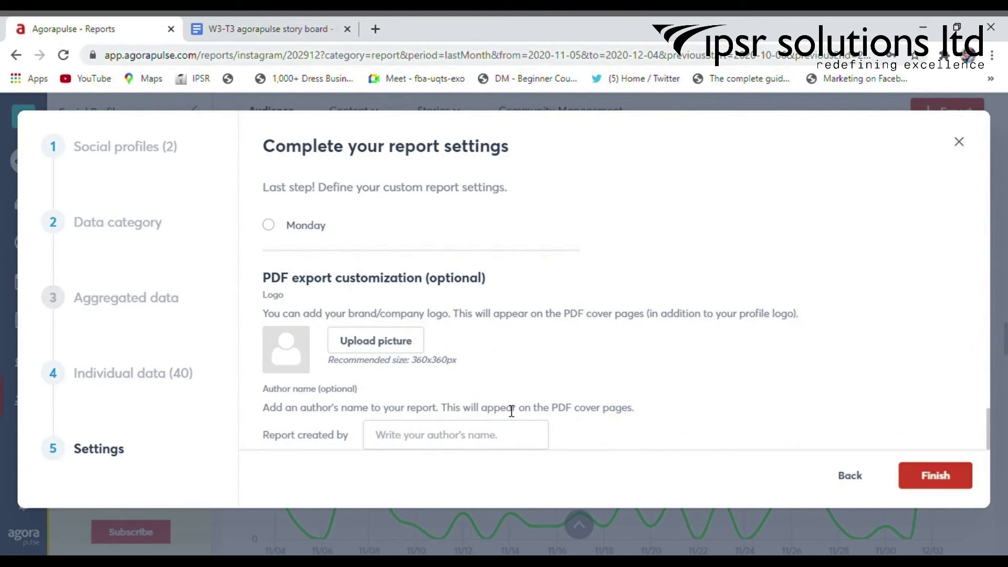
- Enter the report author's name for the PDF cover pages and finish the report
{"action": "left_click", "coordinate": [456, 447]}
{"action": "type", "text": "Neethu Kp"}
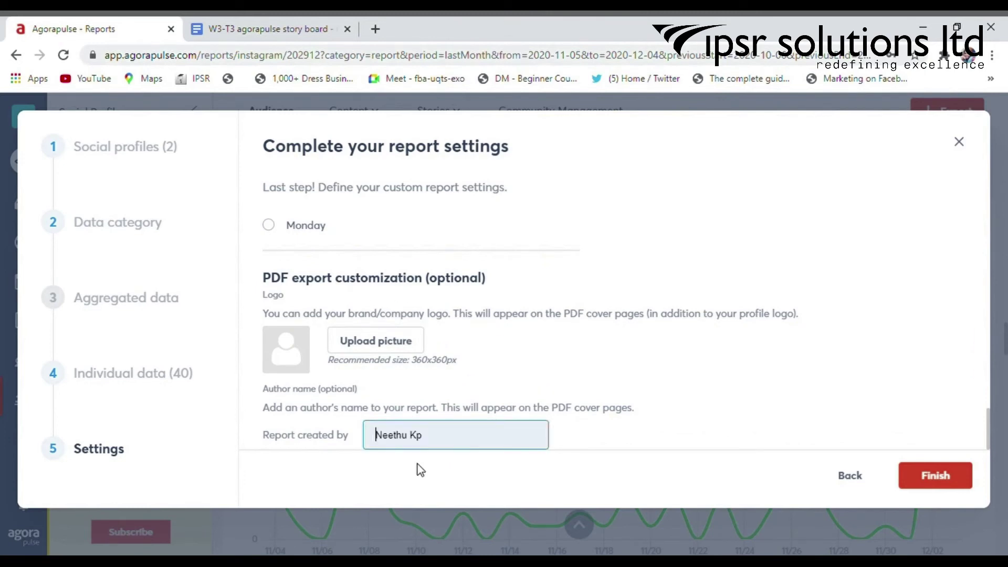
{"action": "left_click", "coordinate": [923, 479]}
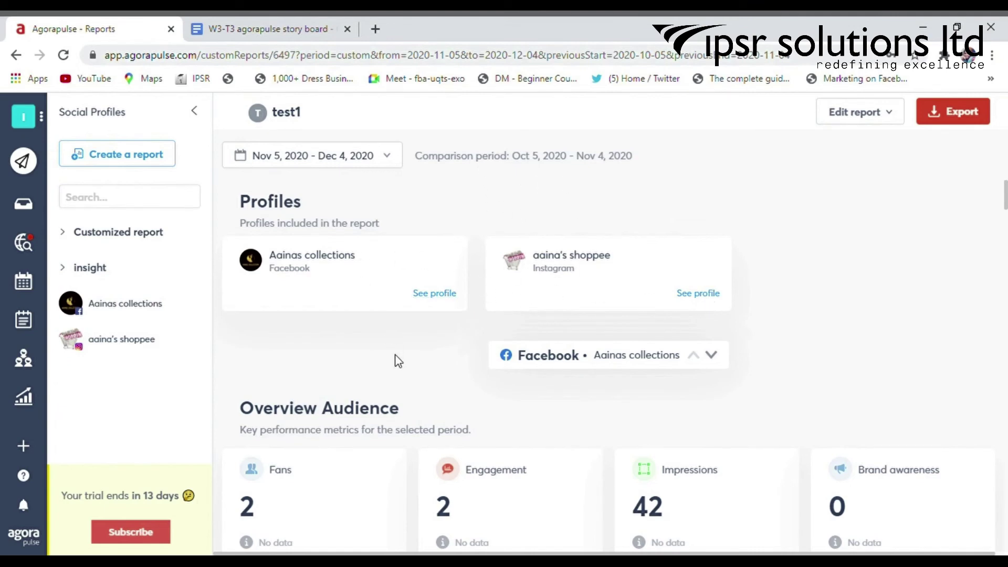
{"action": "scroll", "coordinate": [398, 362], "scroll_direction": "down", "scroll_amount": 3}
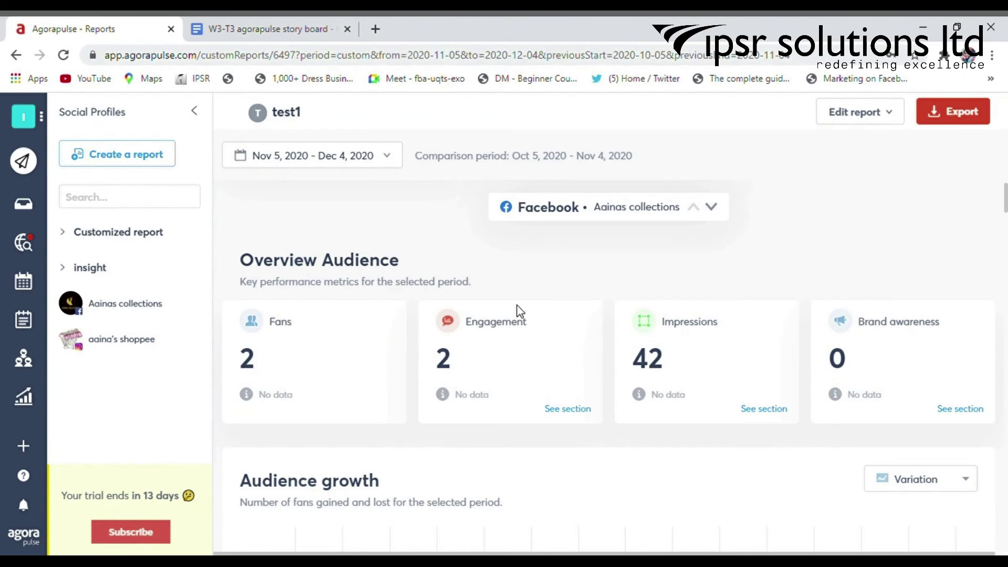
{"action": "scroll", "coordinate": [520, 311], "scroll_direction": "down", "scroll_amount": 3}
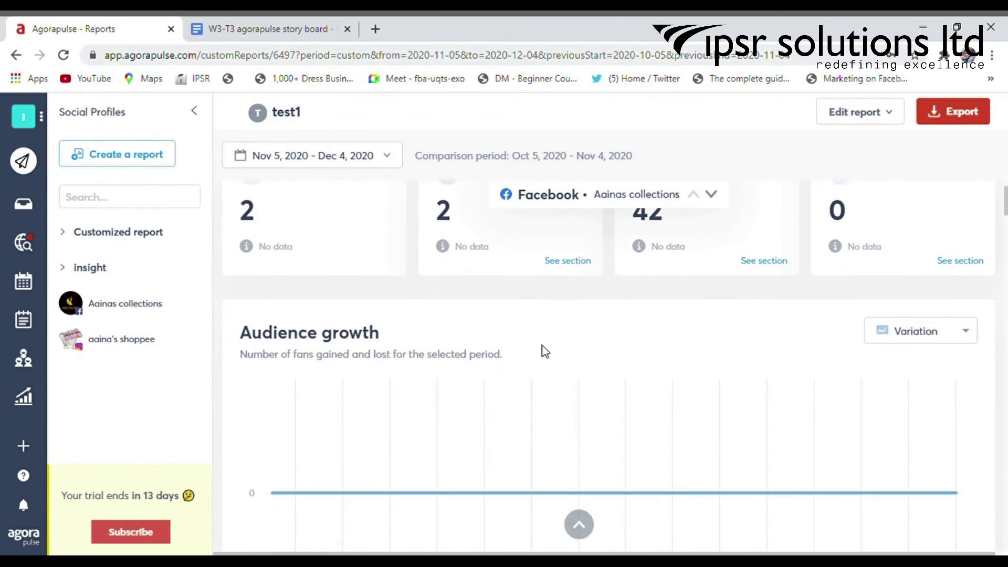
{"action": "scroll", "coordinate": [547, 349], "scroll_direction": "down", "scroll_amount": 5}
{"action": "scroll", "coordinate": [578, 341], "scroll_direction": "down", "scroll_amount": 2}
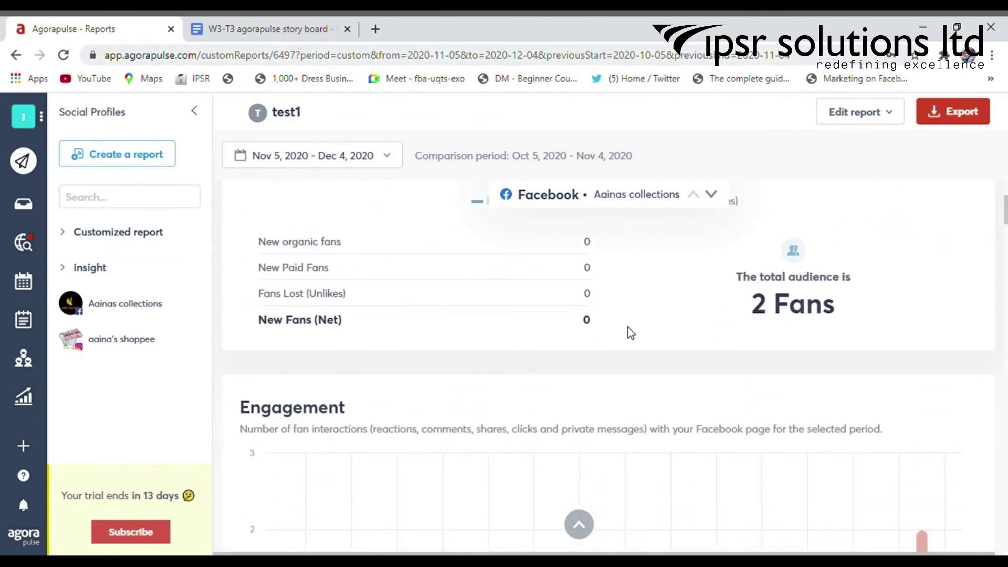
{"action": "scroll", "coordinate": [740, 329], "scroll_direction": "down", "scroll_amount": 5}
{"action": "scroll", "coordinate": [741, 330], "scroll_direction": "down", "scroll_amount": 5}
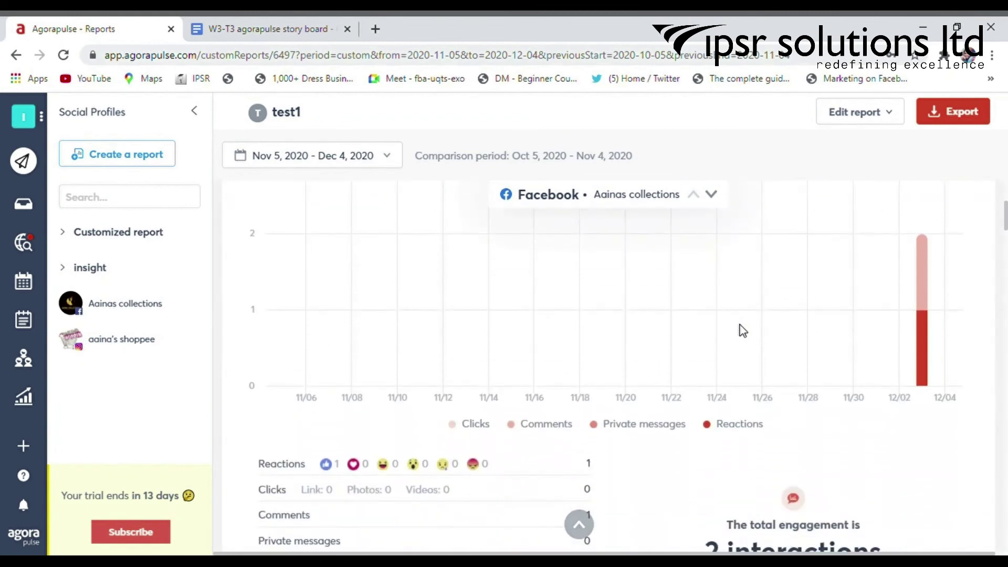
{"action": "scroll", "coordinate": [709, 360], "scroll_direction": "down", "scroll_amount": 3}
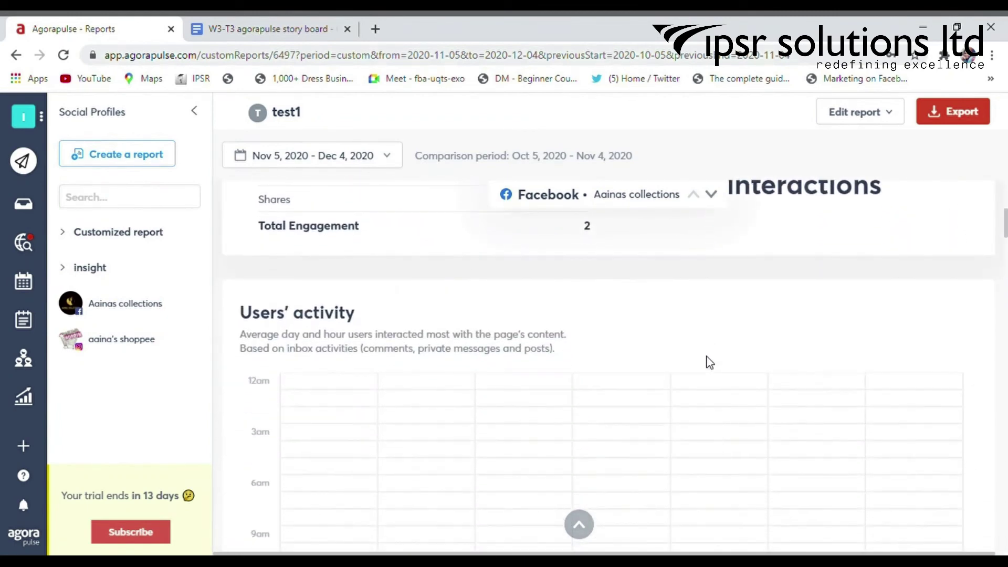
{"action": "scroll", "coordinate": [414, 342], "scroll_direction": "down", "scroll_amount": 6}
{"action": "scroll", "coordinate": [406, 341], "scroll_direction": "down", "scroll_amount": 6}
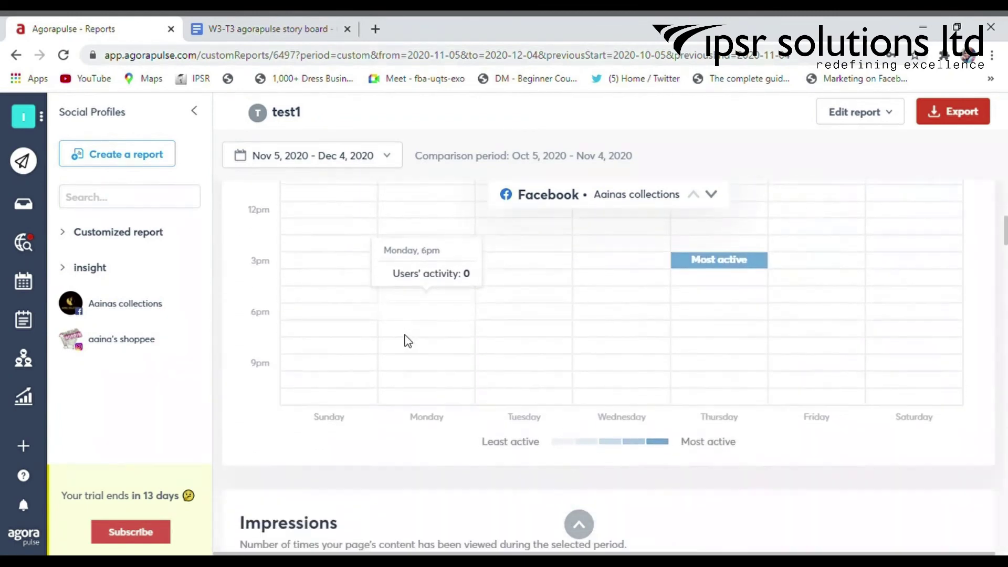
{"action": "scroll", "coordinate": [421, 354], "scroll_direction": "down", "scroll_amount": 10}
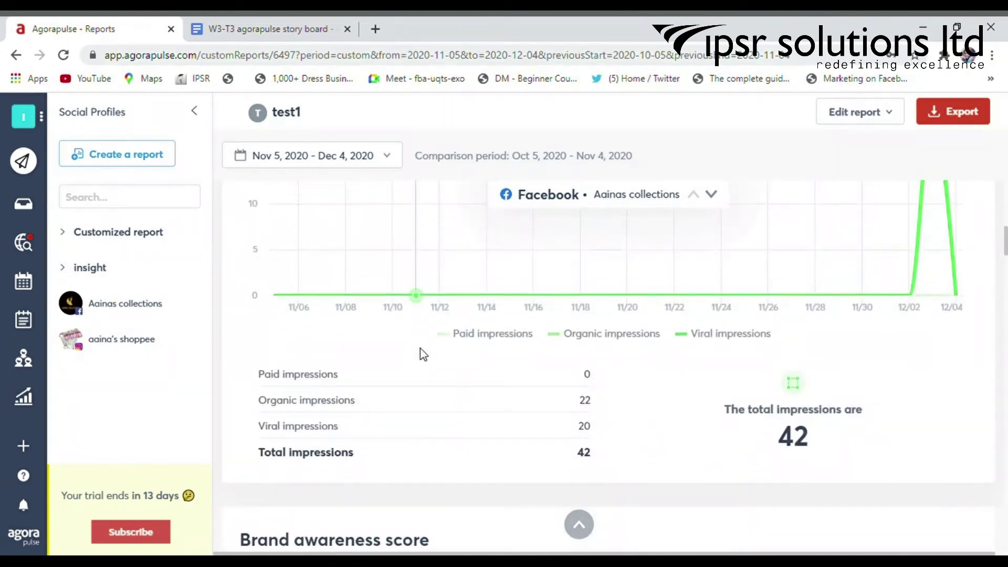
{"action": "scroll", "coordinate": [520, 356], "scroll_direction": "down", "scroll_amount": 7}
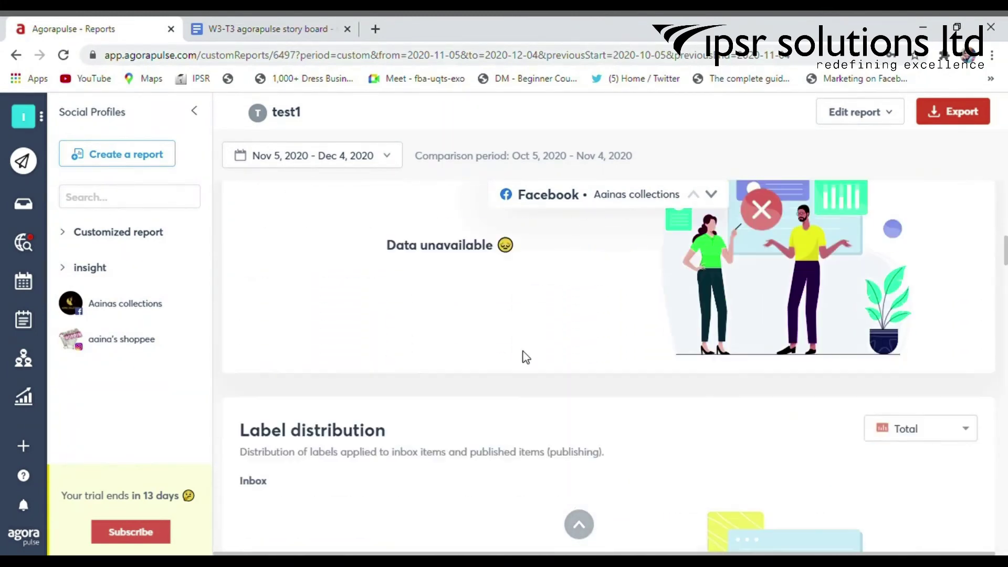
{"action": "scroll", "coordinate": [443, 328], "scroll_direction": "down", "scroll_amount": 4}
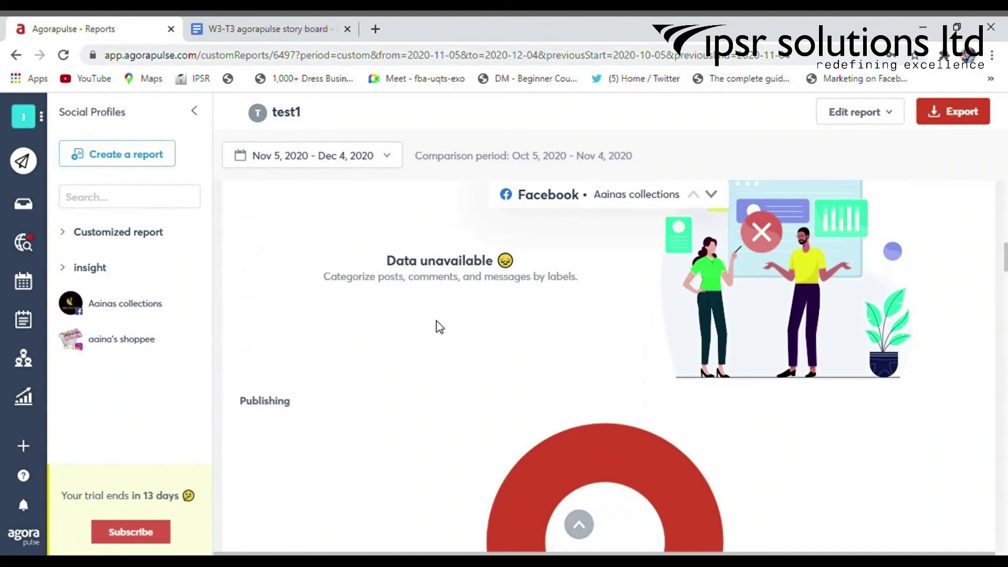
{"action": "scroll", "coordinate": [423, 321], "scroll_direction": "down", "scroll_amount": 4}
{"action": "scroll", "coordinate": [430, 317], "scroll_direction": "down", "scroll_amount": 5}
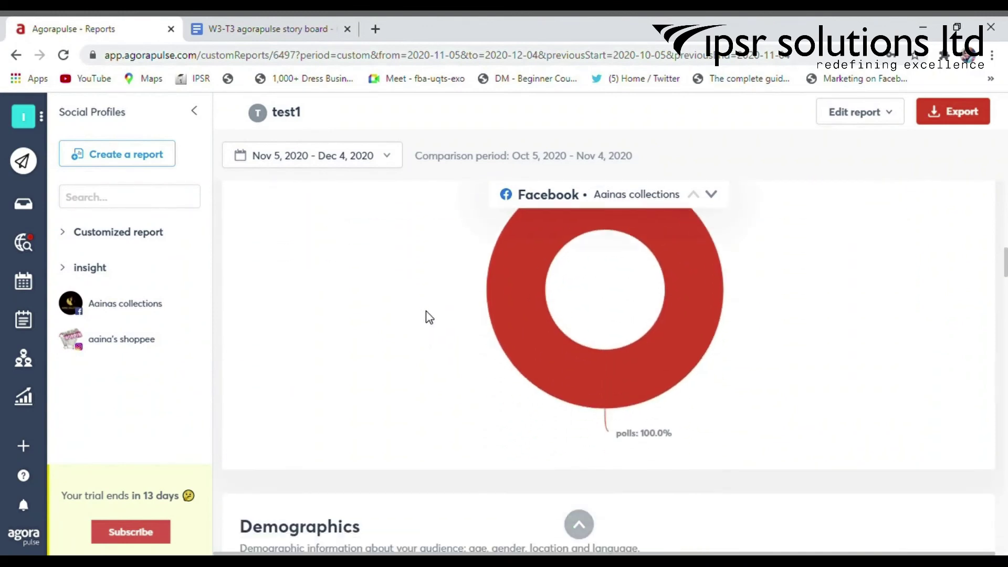
{"action": "scroll", "coordinate": [362, 302], "scroll_direction": "down", "scroll_amount": 4}
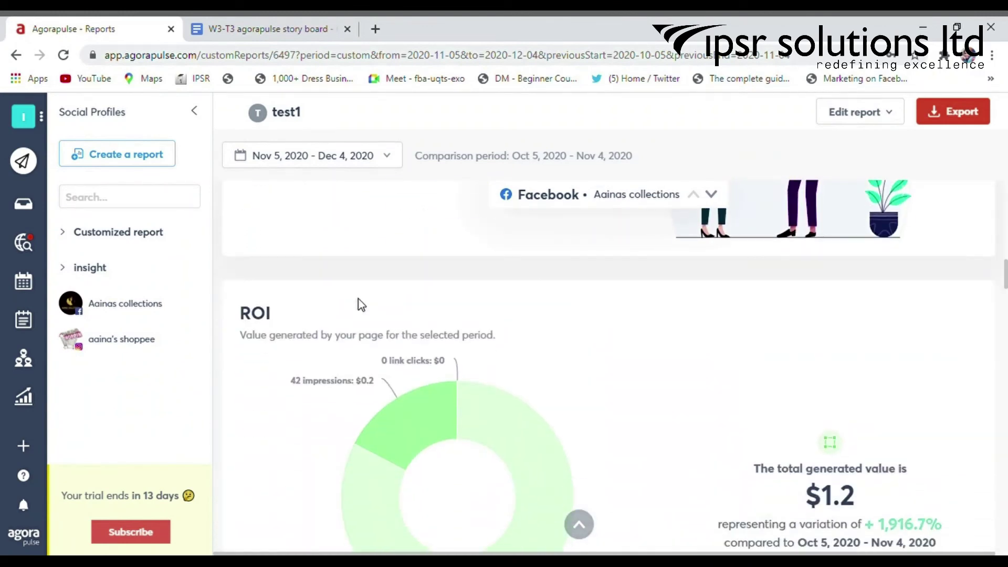
{"action": "scroll", "coordinate": [359, 299], "scroll_direction": "down", "scroll_amount": 3}
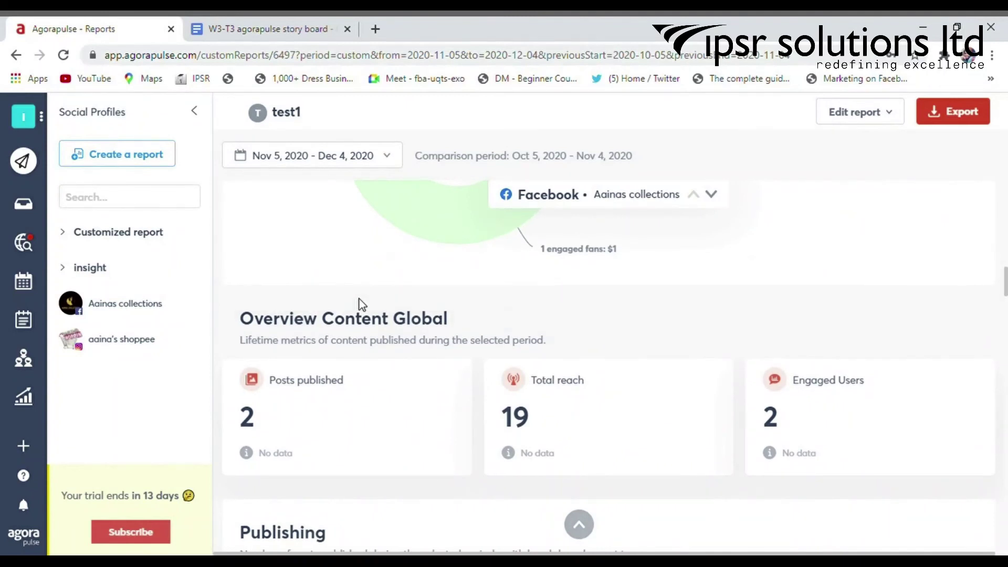
{"action": "scroll", "coordinate": [359, 304], "scroll_direction": "down", "scroll_amount": 5}
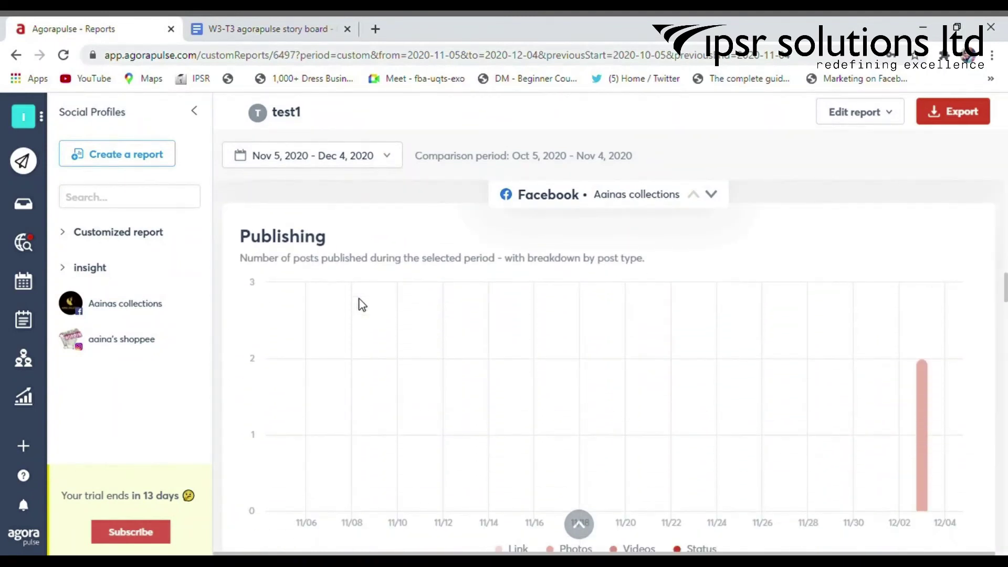
{"action": "scroll", "coordinate": [360, 303], "scroll_direction": "down", "scroll_amount": 8}
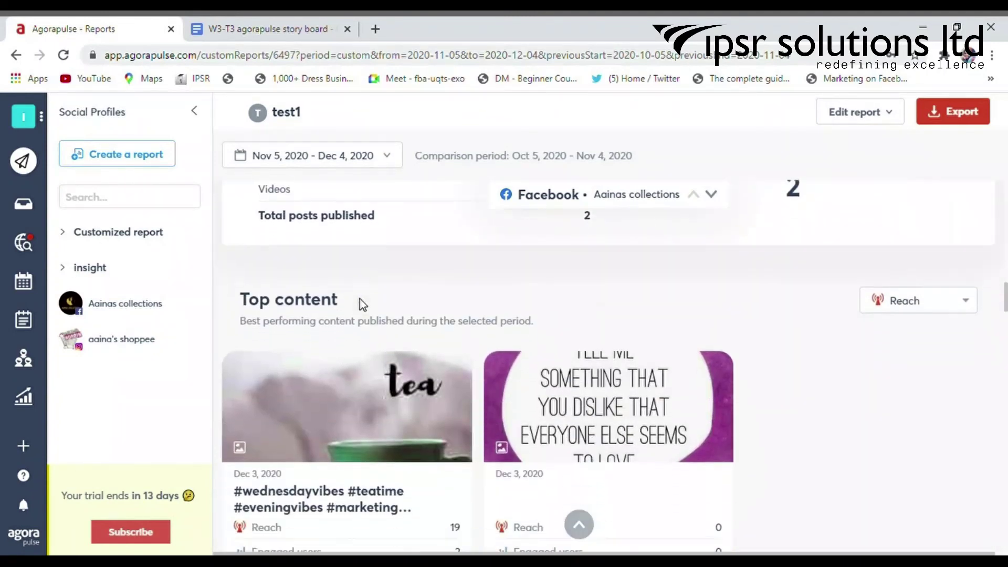
{"action": "scroll", "coordinate": [360, 303], "scroll_direction": "down", "scroll_amount": 2}
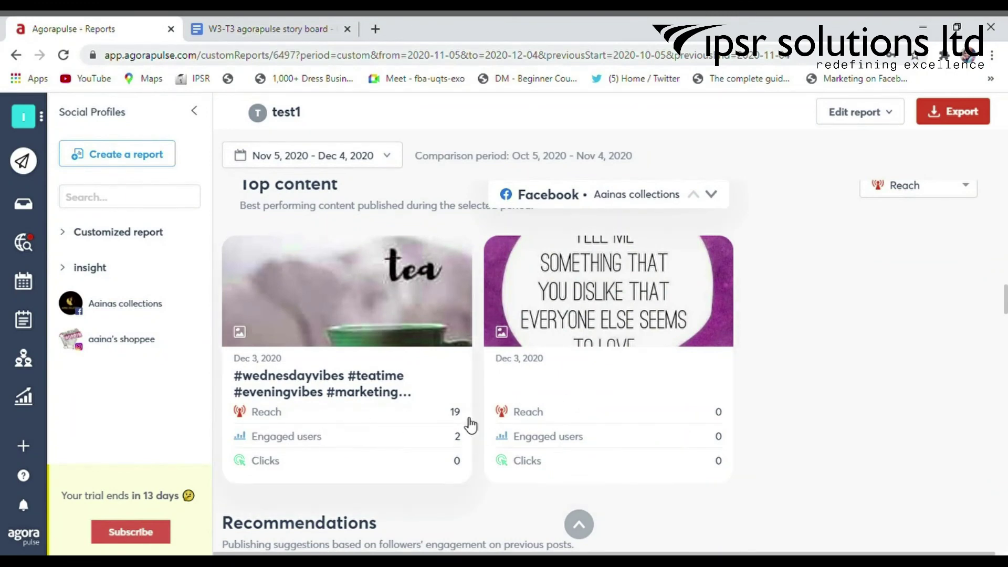
{"action": "scroll", "coordinate": [471, 424], "scroll_direction": "down", "scroll_amount": 6}
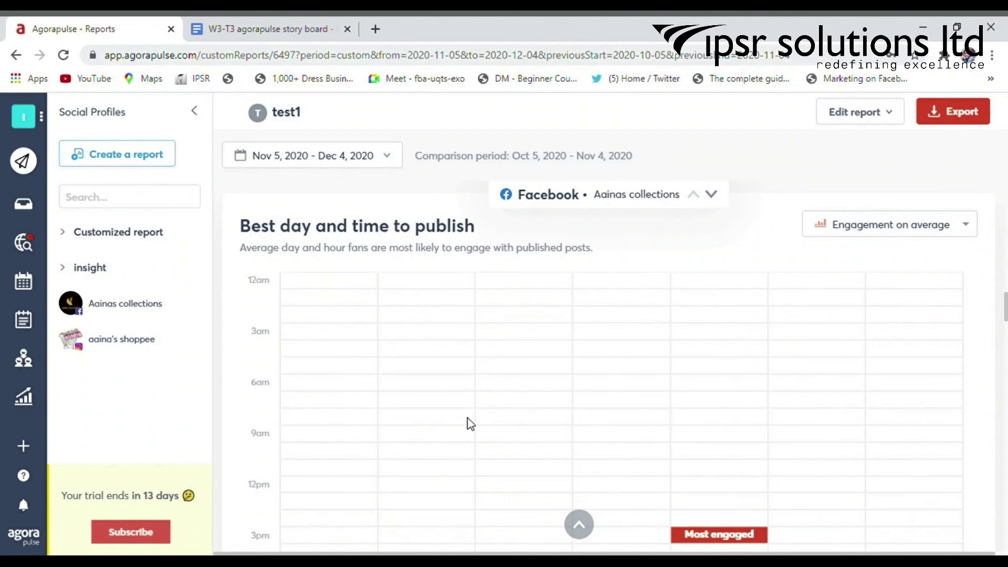
{"action": "scroll", "coordinate": [541, 378], "scroll_direction": "down", "scroll_amount": 3}
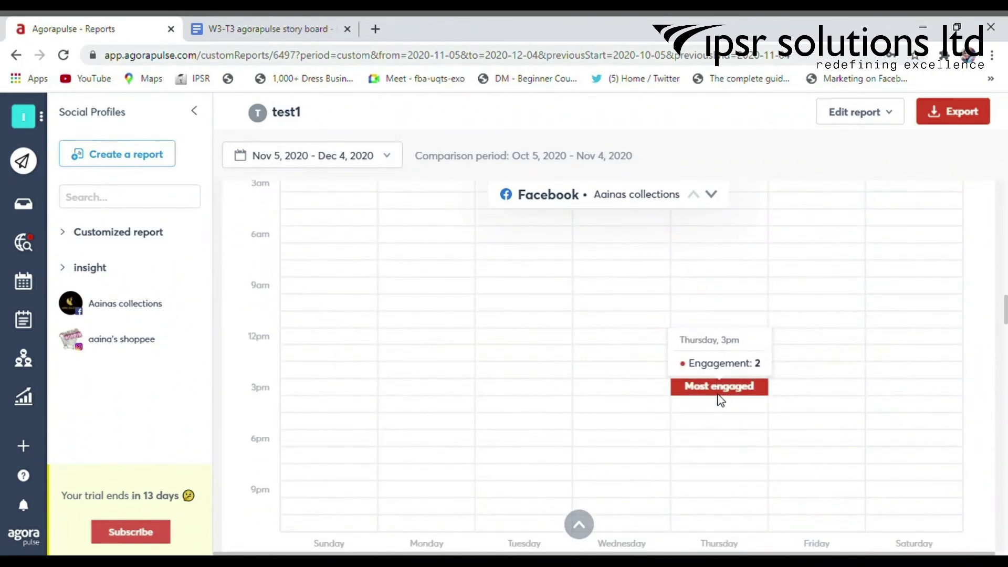
{"action": "scroll", "coordinate": [622, 407], "scroll_direction": "down", "scroll_amount": 4}
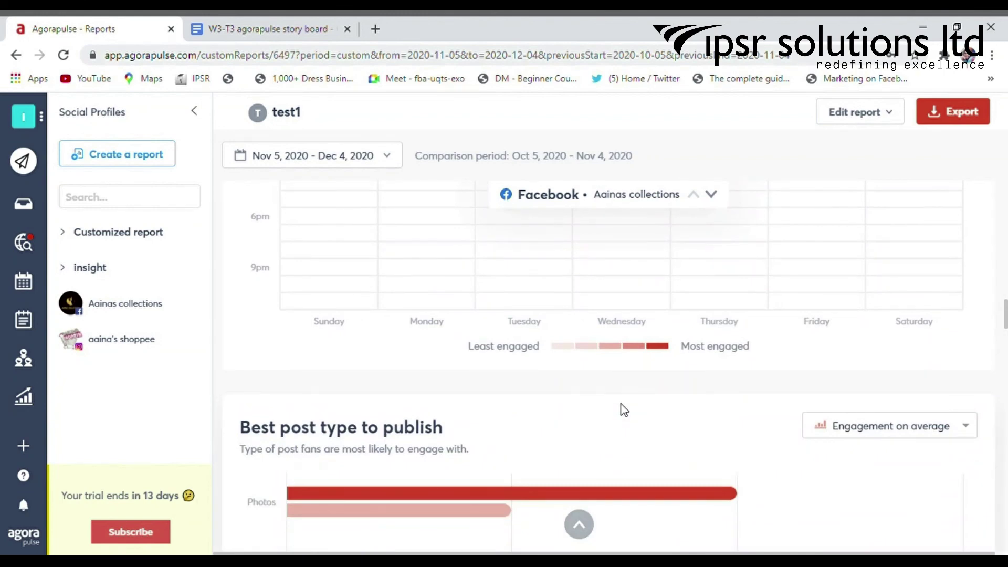
{"action": "scroll", "coordinate": [623, 409], "scroll_direction": "down", "scroll_amount": 3}
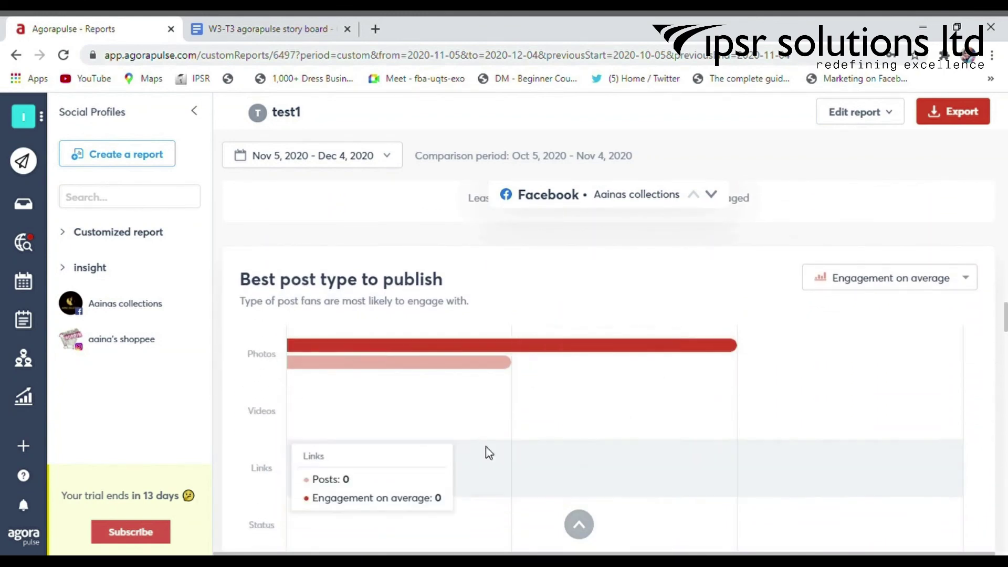
{"action": "mouse_move", "coordinate": [628, 367]}
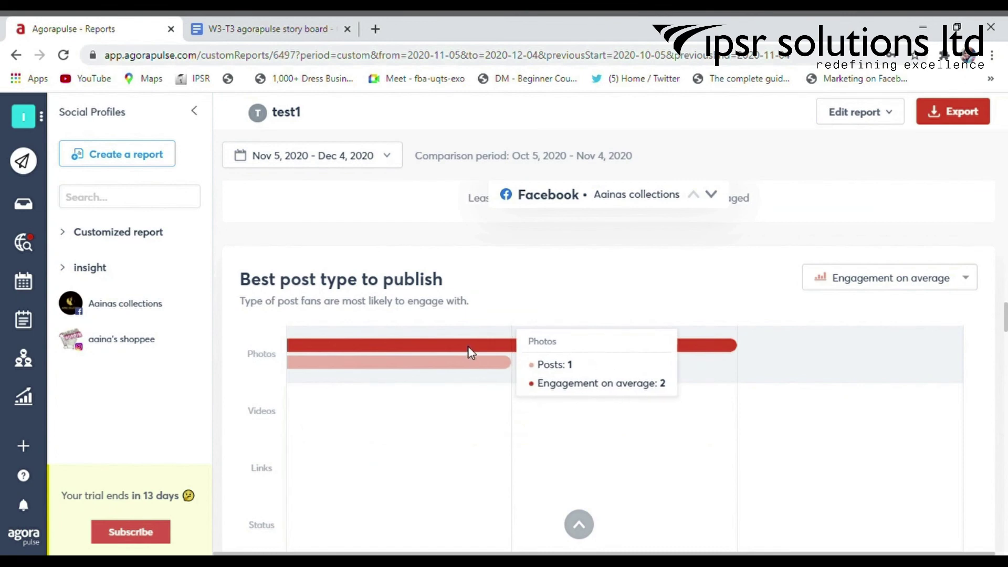
{"action": "scroll", "coordinate": [492, 402], "scroll_direction": "down", "scroll_amount": 4}
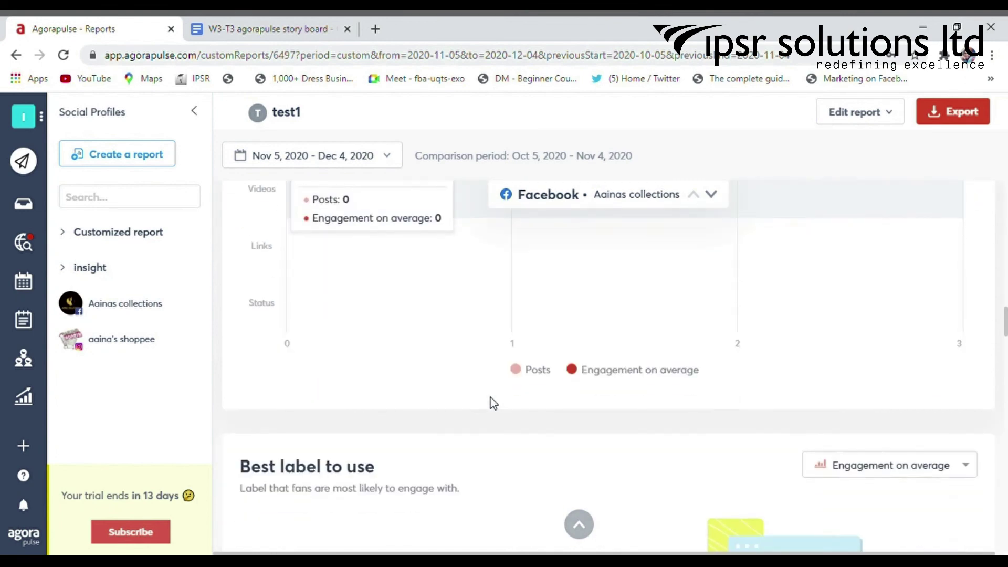
{"action": "scroll", "coordinate": [492, 403], "scroll_direction": "down", "scroll_amount": 8}
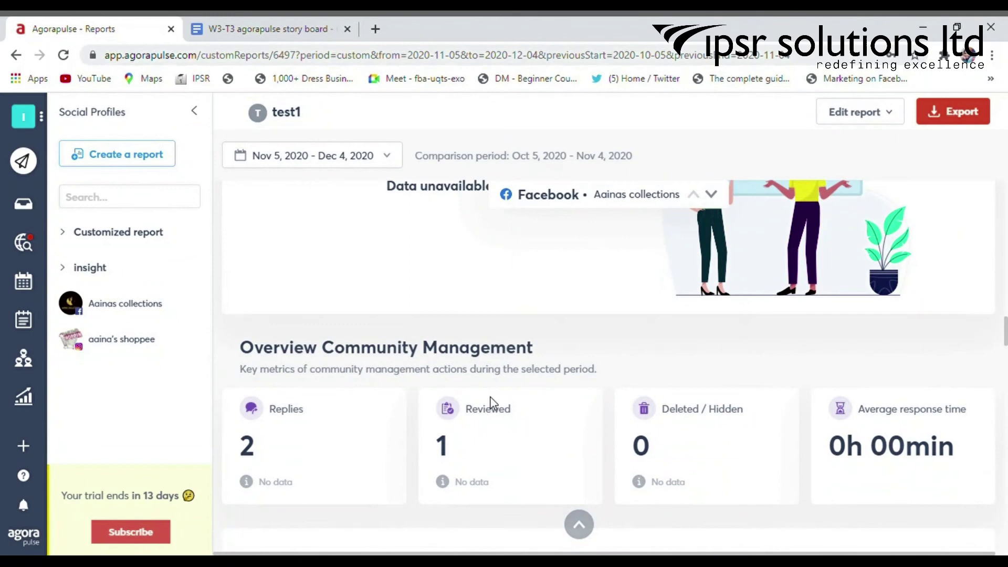
{"action": "scroll", "coordinate": [492, 402], "scroll_direction": "down", "scroll_amount": 10}
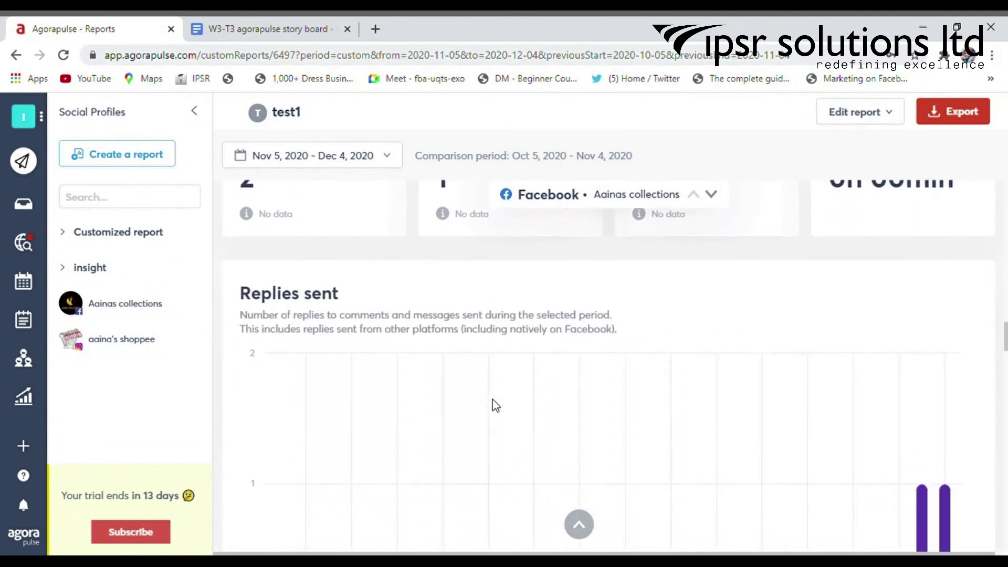
{"action": "scroll", "coordinate": [493, 401], "scroll_direction": "down", "scroll_amount": 7}
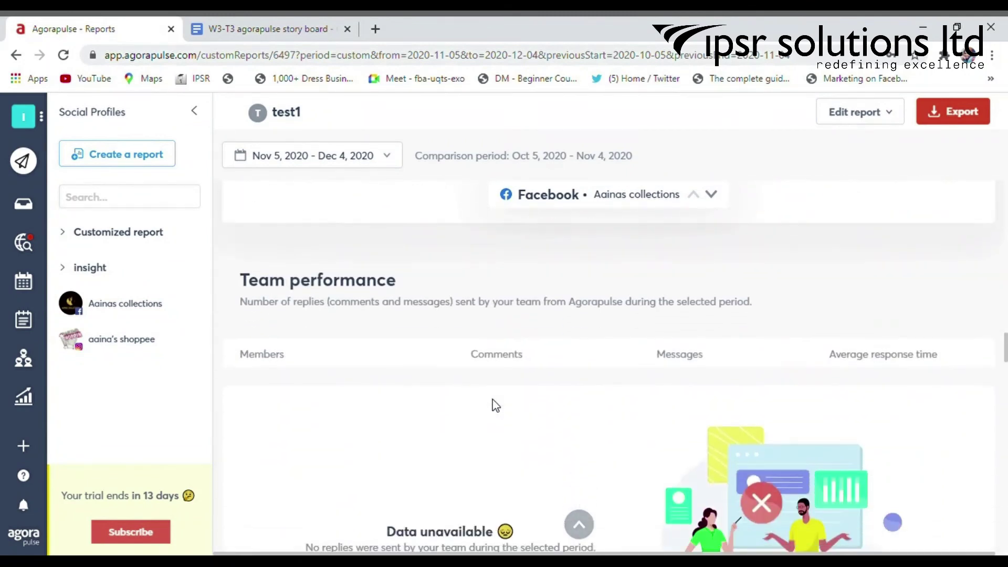
{"action": "scroll", "coordinate": [392, 243], "scroll_direction": "down", "scroll_amount": 10}
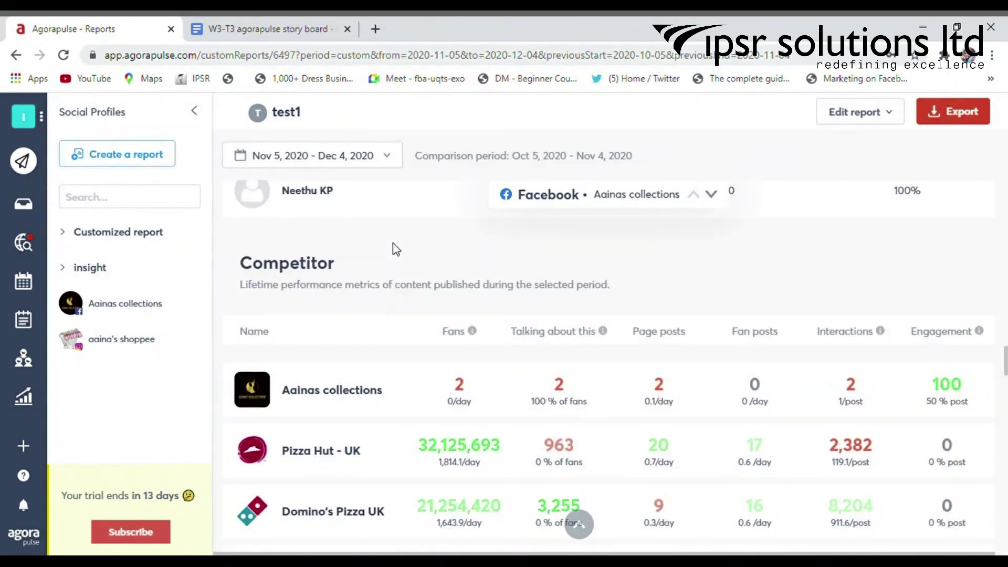
{"action": "scroll", "coordinate": [511, 318], "scroll_direction": "down", "scroll_amount": 10}
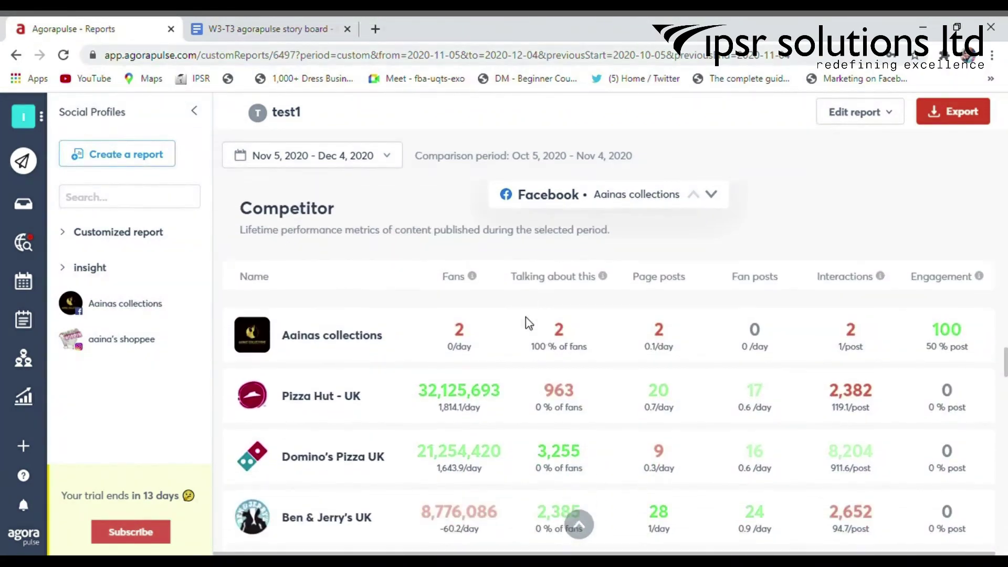
{"action": "scroll", "coordinate": [530, 325], "scroll_direction": "down", "scroll_amount": 4}
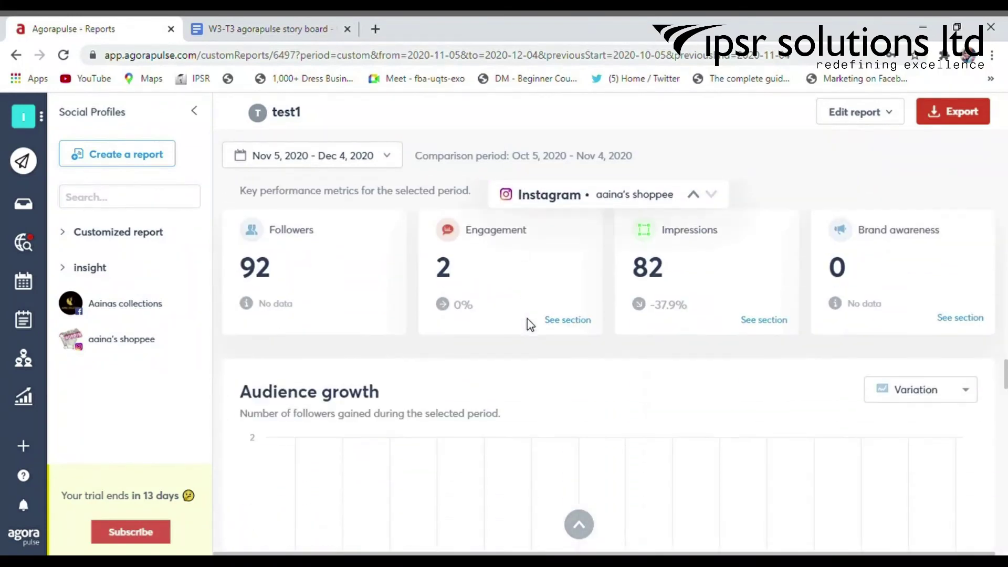
{"action": "scroll", "coordinate": [457, 333], "scroll_direction": "up", "scroll_amount": 3}
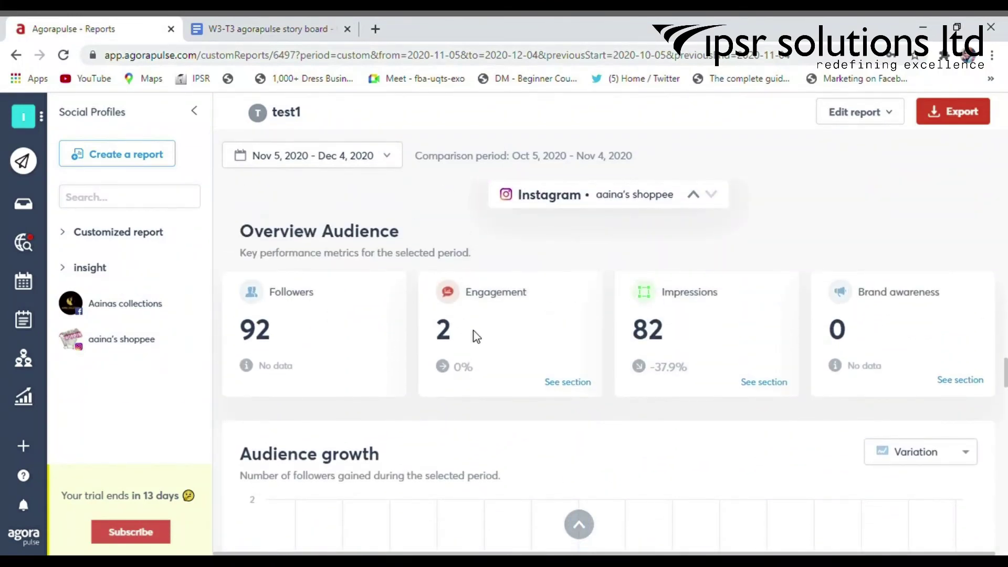